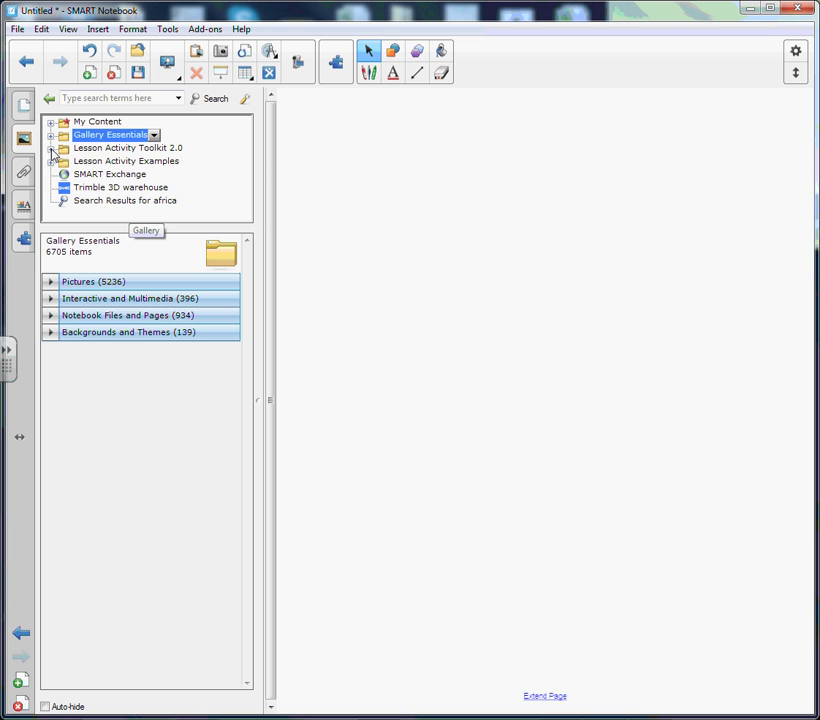
Expand Lesson Activity Toolkit 2.0 > Activities in the Gallery and show the Keyword match activities.
{"action": "left_click", "coordinate": [57, 152]}
{"action": "double_click", "coordinate": [61, 153]}
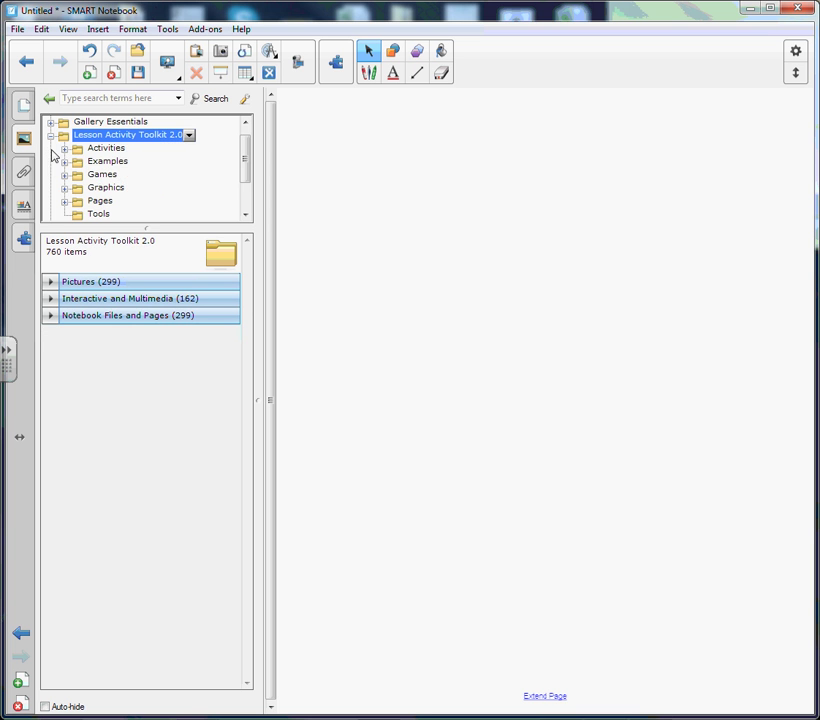
{"action": "left_click", "coordinate": [94, 151]}
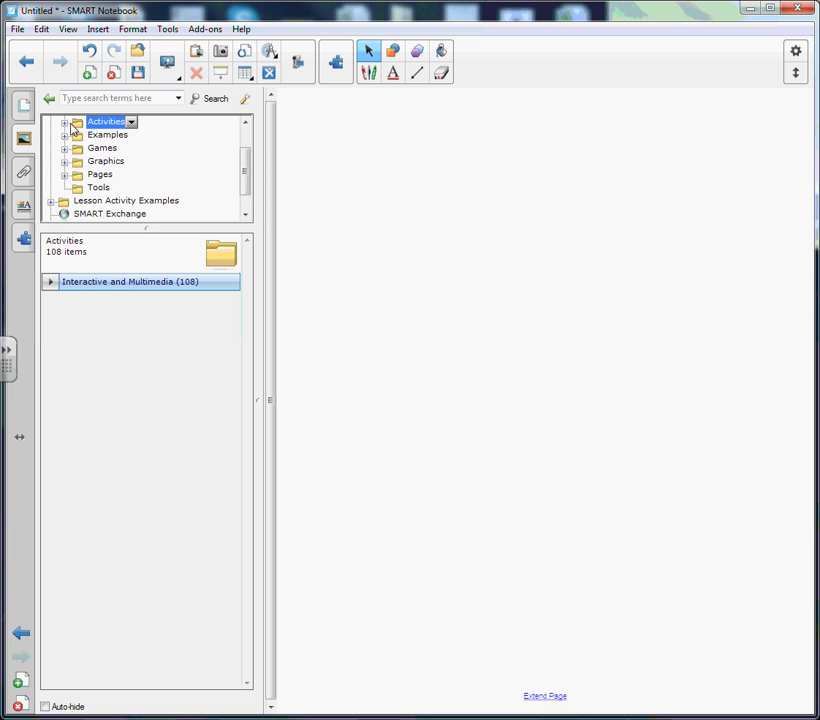
{"action": "double_click", "coordinate": [72, 125]}
{"action": "left_click_drag", "start_coordinate": [245, 148], "coordinate": [245, 161]}
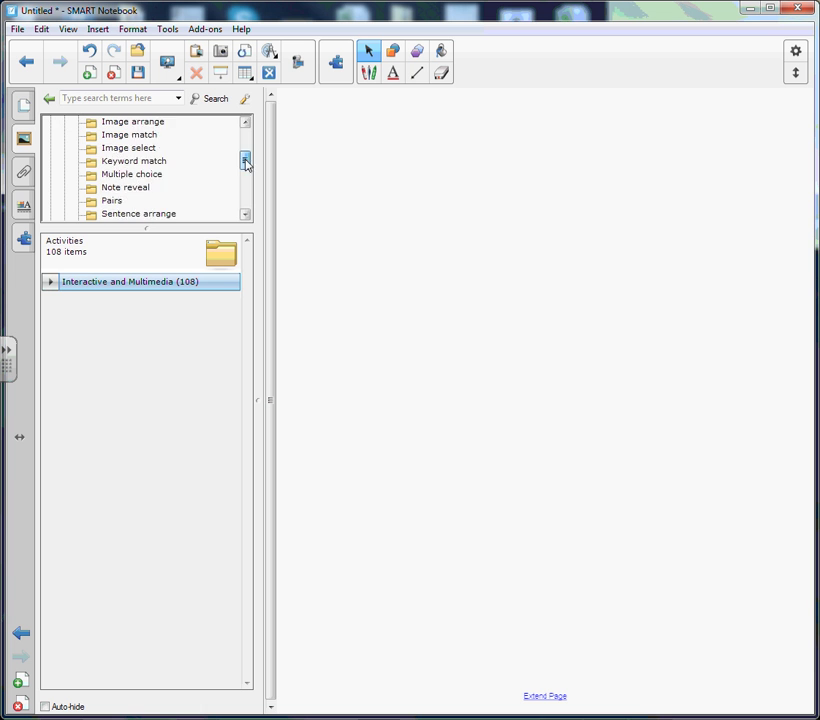
{"action": "left_click", "coordinate": [155, 149]}
Place the Blue Keyword match activity on the page and collapse the Activities folder.
{"action": "double_click", "coordinate": [100, 362]}
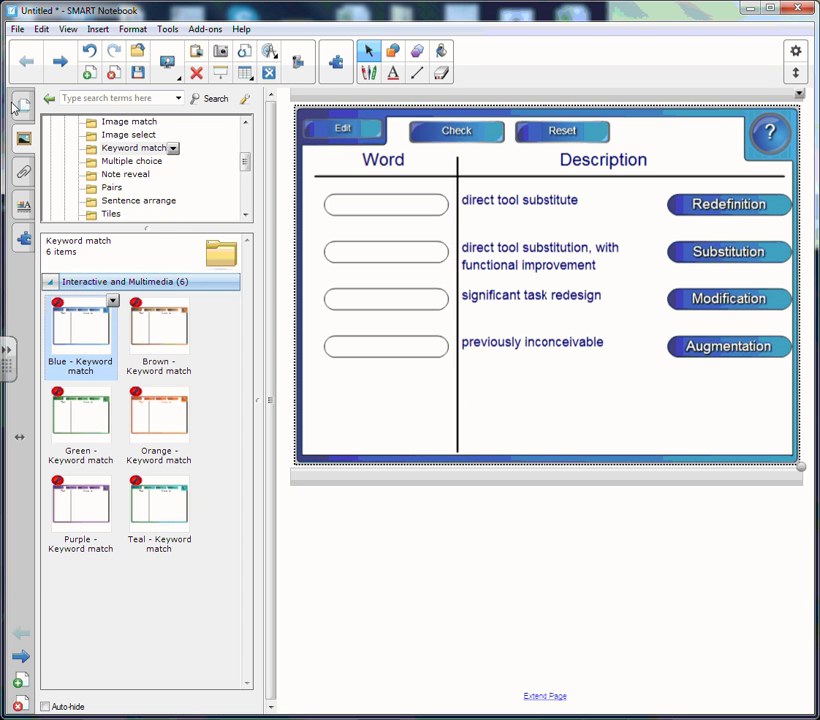
{"action": "scroll", "coordinate": [243, 158], "scroll_direction": "up", "scroll_amount": 3}
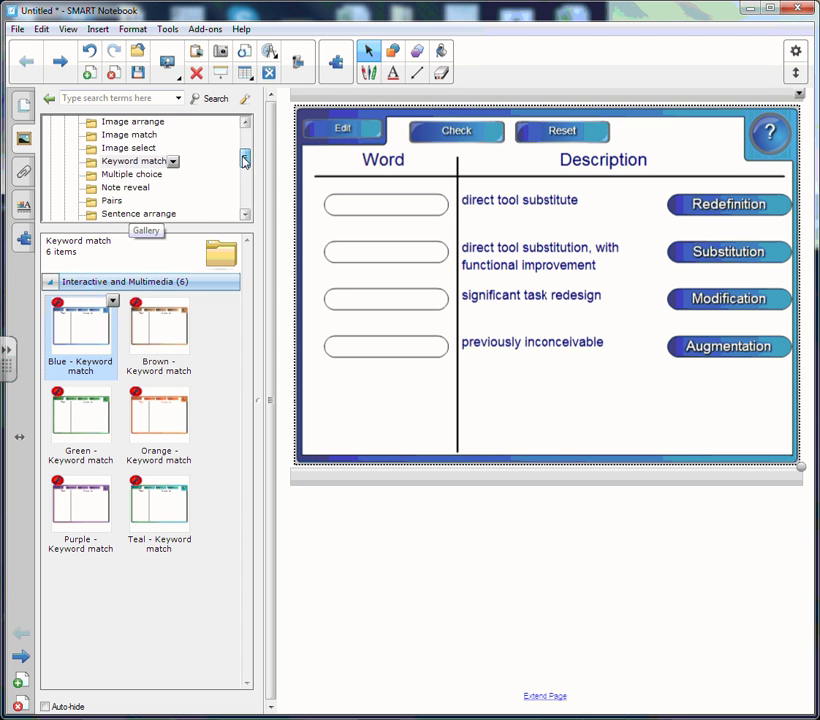
{"action": "left_click", "coordinate": [63, 162]}
{"action": "left_click", "coordinate": [50, 148]}
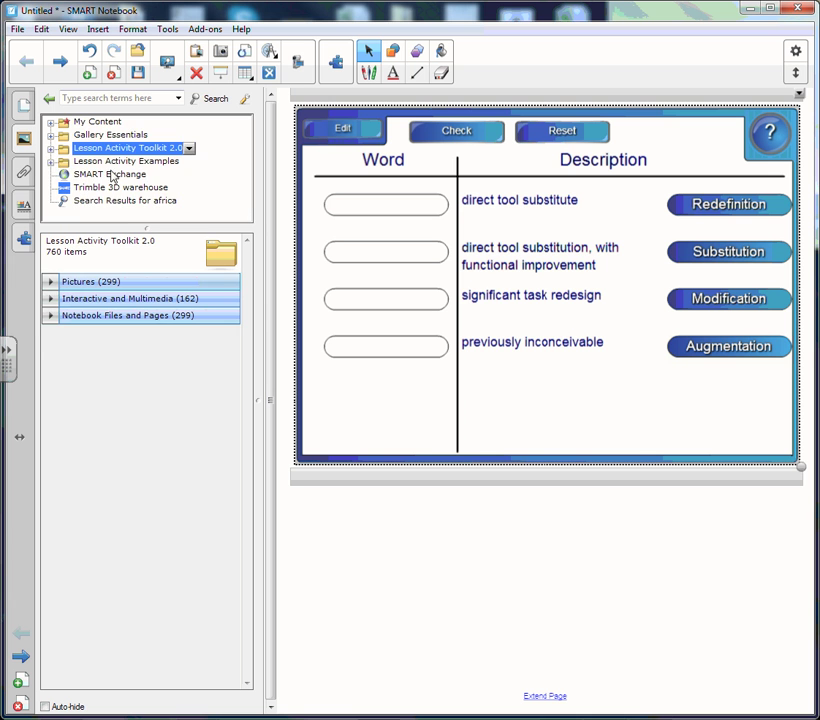
{"action": "left_click", "coordinate": [52, 150]}
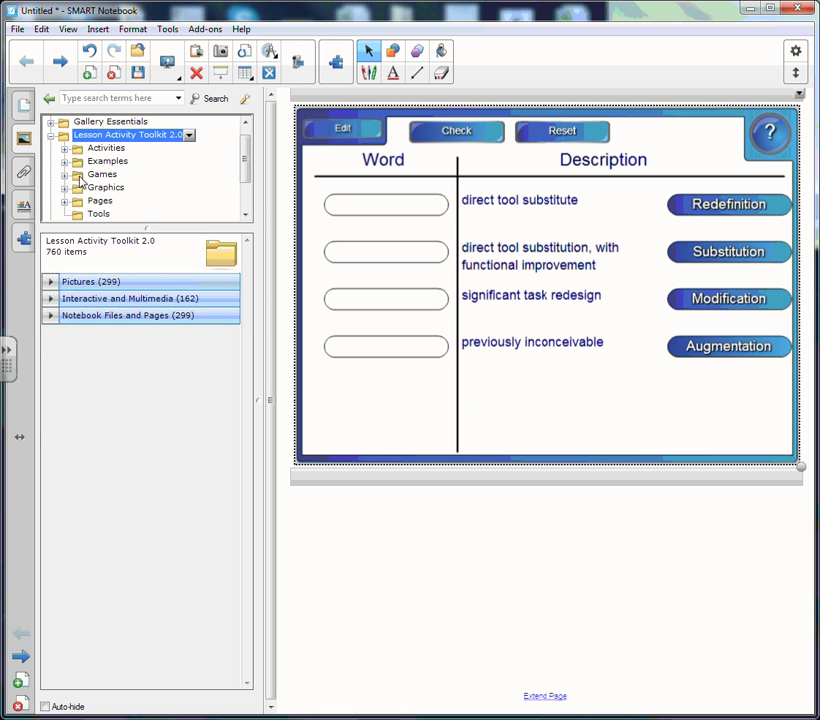
Add a new page and apply the Blue Keyword match template from Pages > Lesson pages.
{"action": "left_click", "coordinate": [65, 203]}
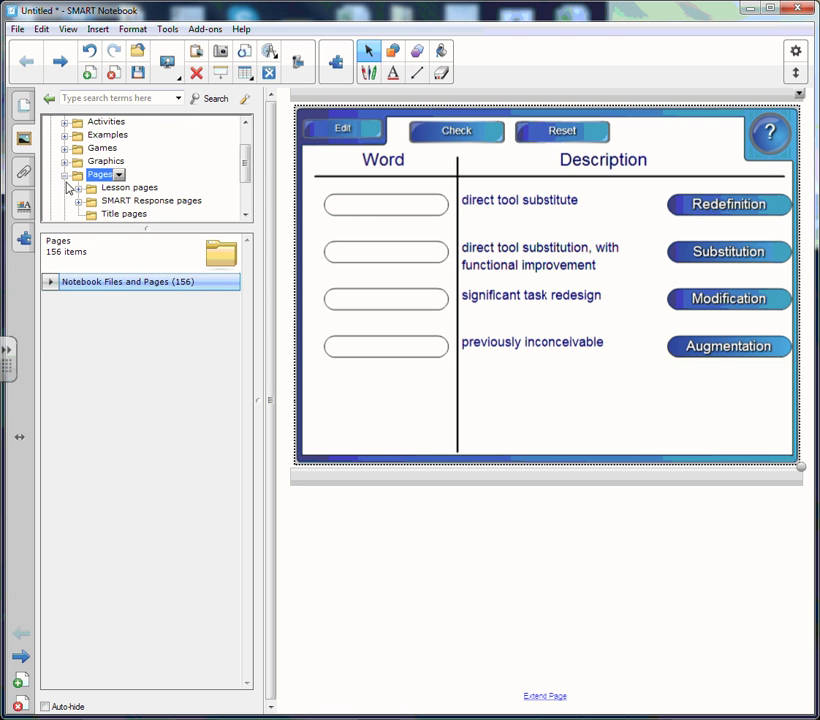
{"action": "left_click", "coordinate": [90, 191]}
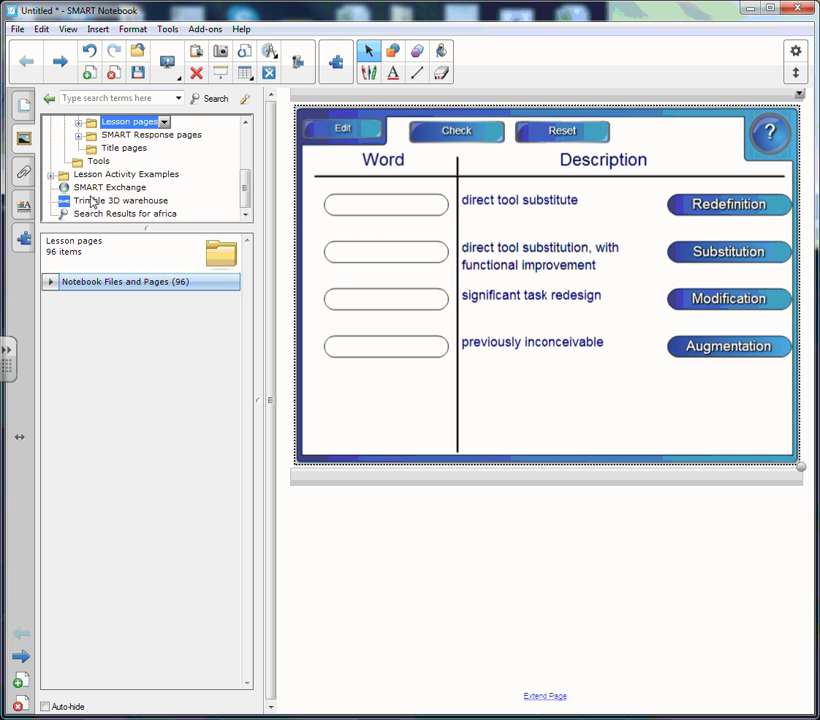
{"action": "left_click", "coordinate": [80, 122]}
{"action": "left_click", "coordinate": [152, 188]}
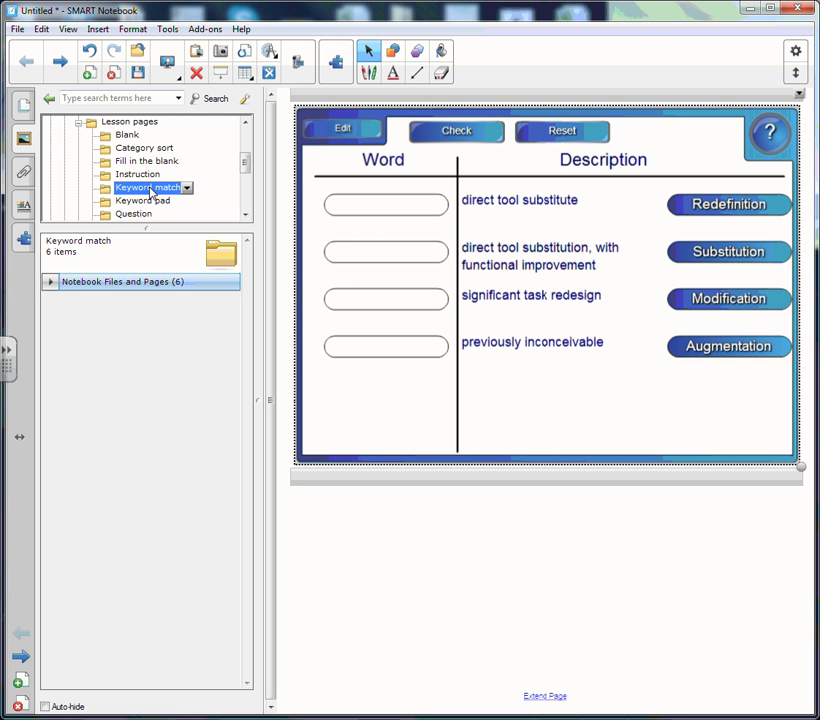
{"action": "left_click", "coordinate": [59, 284]}
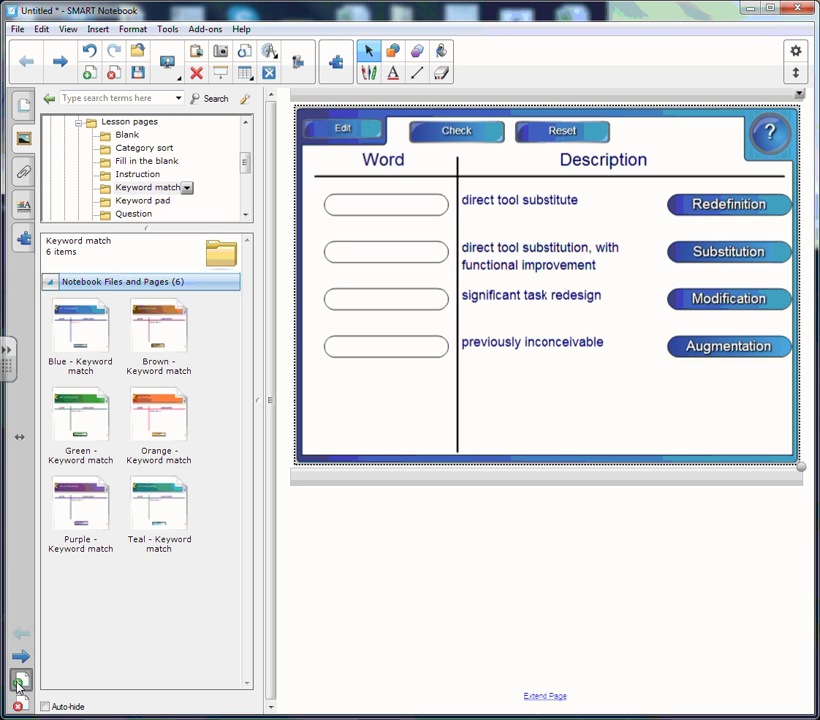
{"action": "left_click", "coordinate": [18, 680]}
{"action": "left_click", "coordinate": [110, 311]}
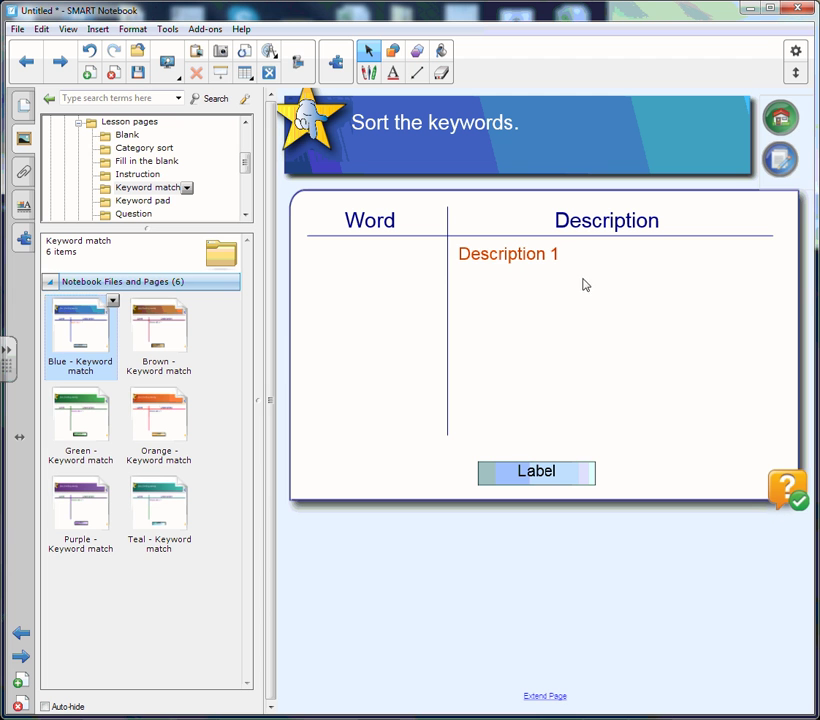
Select the 'Description 1' placeholder text for editing.
{"action": "double_click", "coordinate": [501, 256]}
{"action": "left_click_drag", "start_coordinate": [456, 254], "coordinate": [575, 258]}
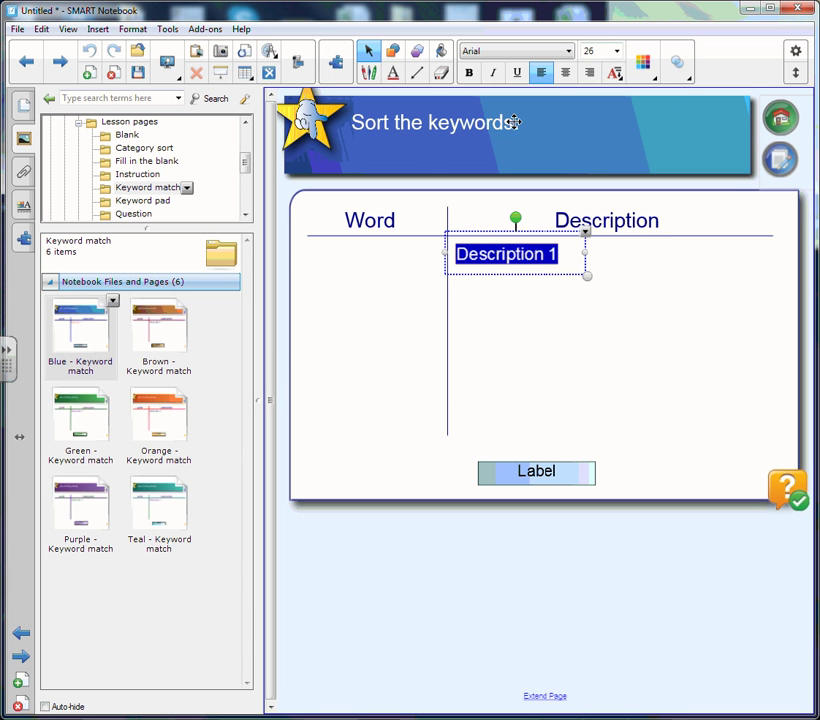
Retitle the page 'Sort the state capitals', widened to one line at 48 pt.
{"action": "double_click", "coordinate": [474, 122]}
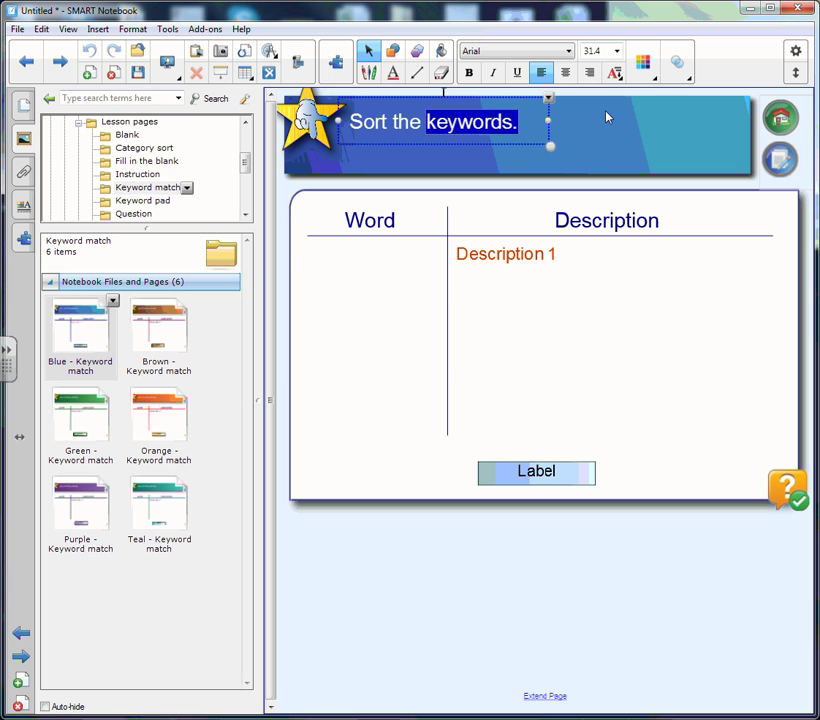
{"action": "type", "text": "state capitals"}
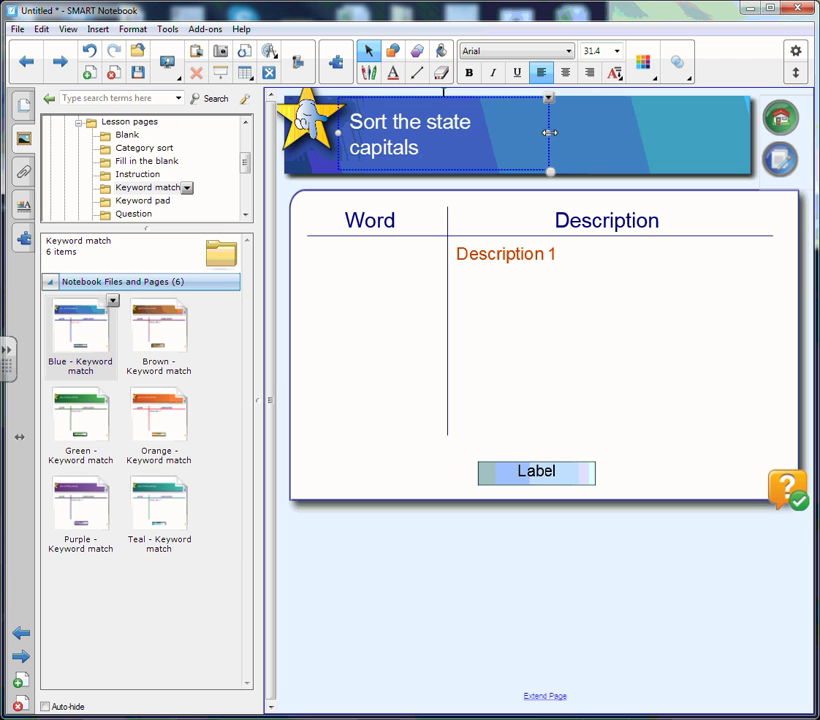
{"action": "left_click_drag", "start_coordinate": [548, 132], "coordinate": [681, 132]}
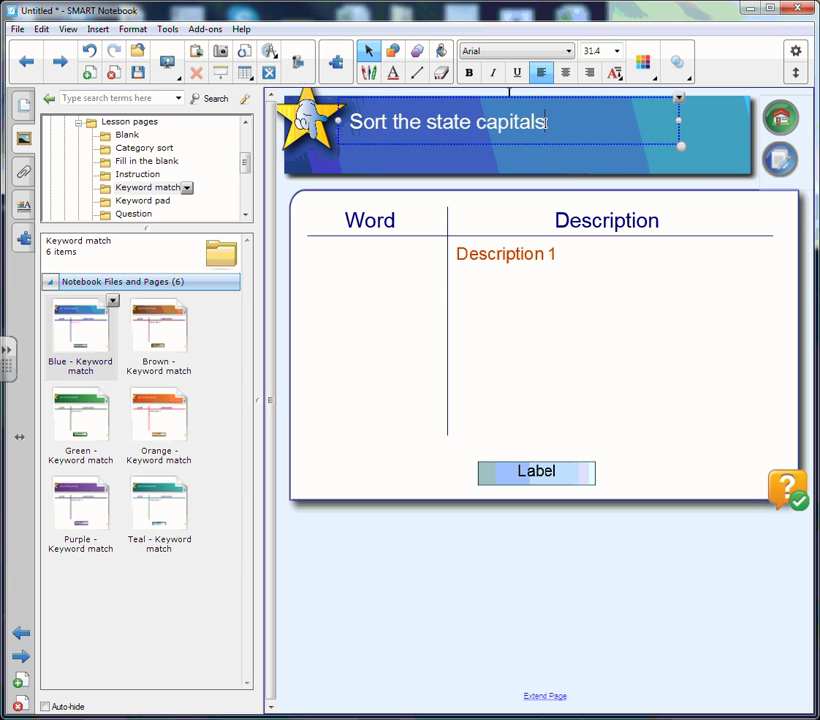
{"action": "left_click_drag", "start_coordinate": [595, 123], "coordinate": [349, 119]}
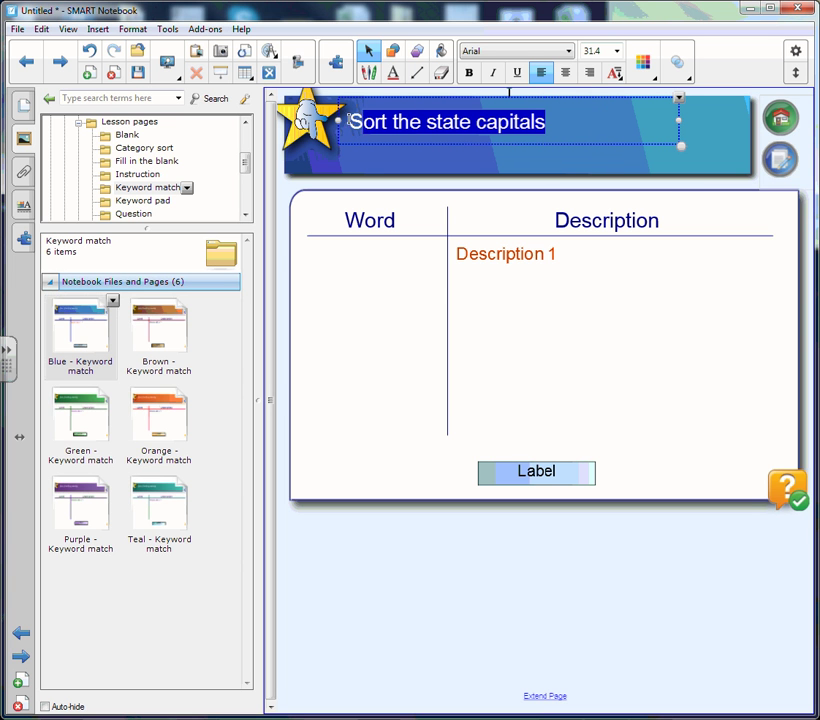
{"action": "left_click", "coordinate": [617, 51]}
{"action": "left_click", "coordinate": [598, 230]}
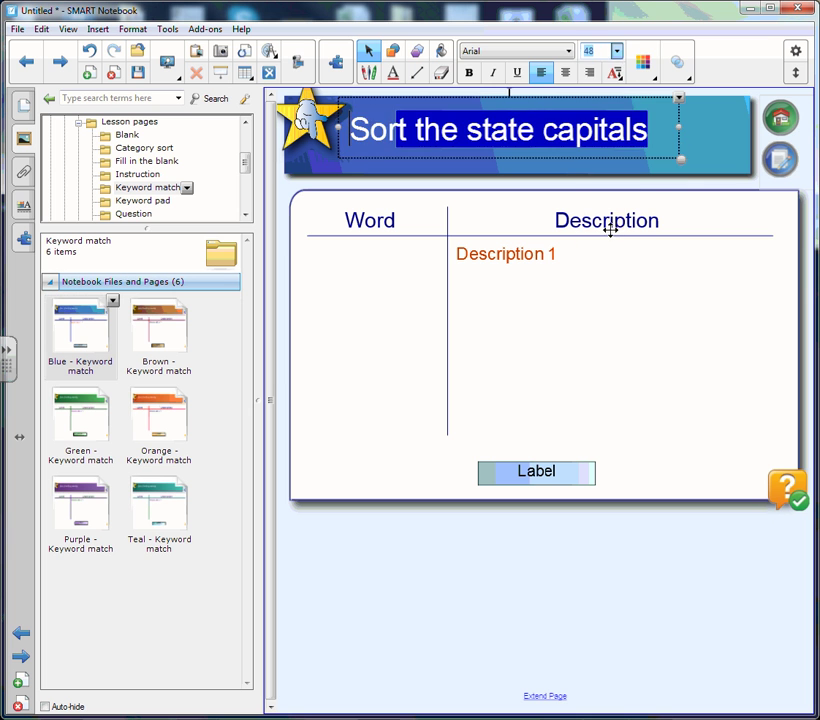
{"action": "left_click", "coordinate": [555, 296]}
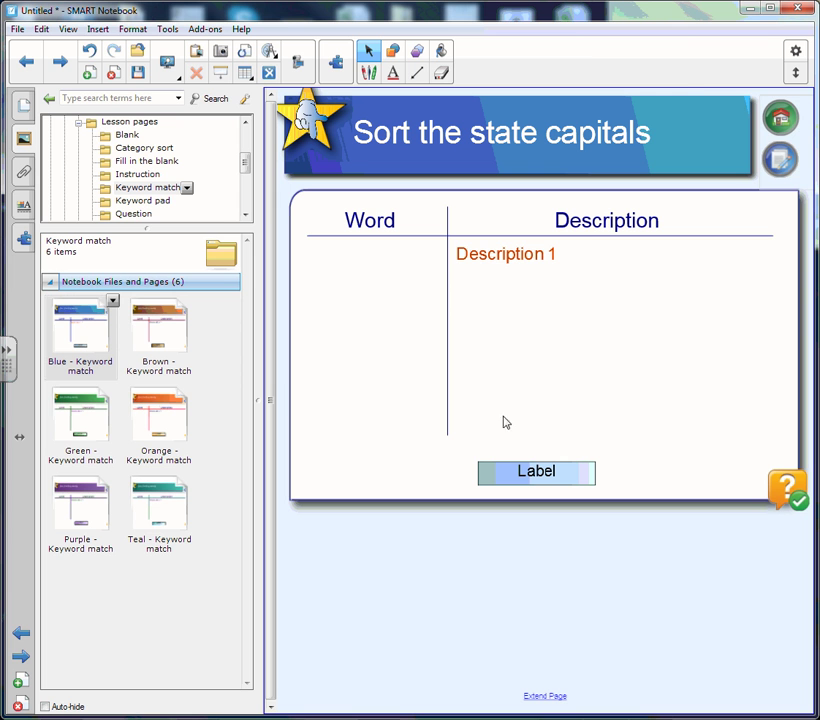
Replace the 'Description 1' text with 'Augusta'.
{"action": "left_click", "coordinate": [497, 254]}
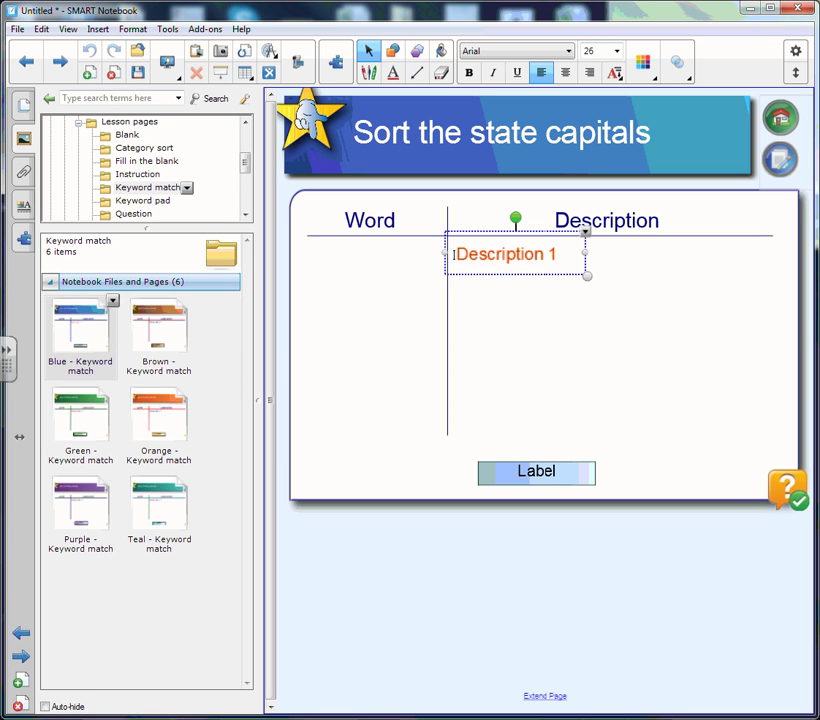
{"action": "left_click_drag", "start_coordinate": [453, 254], "coordinate": [578, 251]}
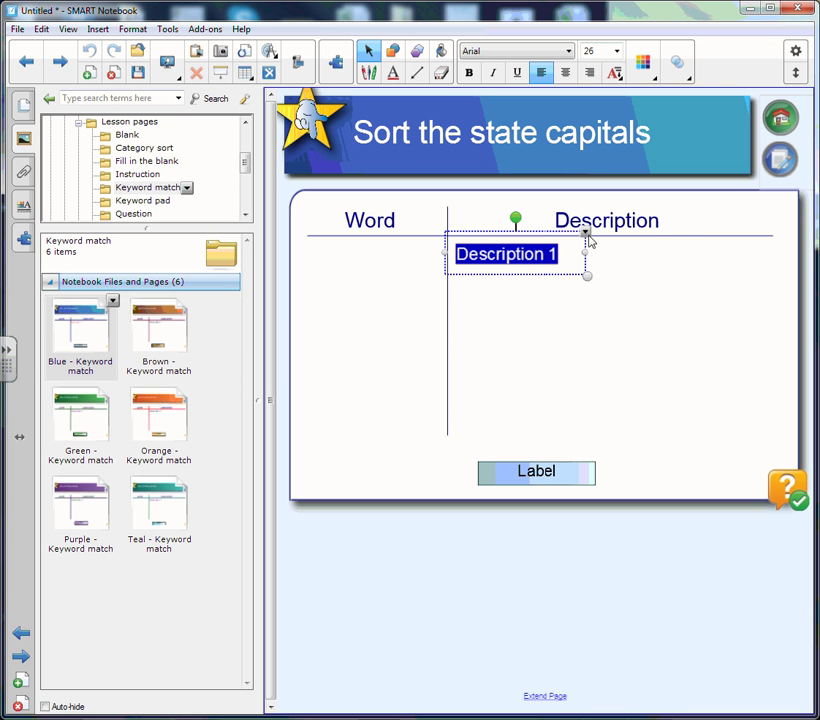
{"action": "type", "text": "A"}
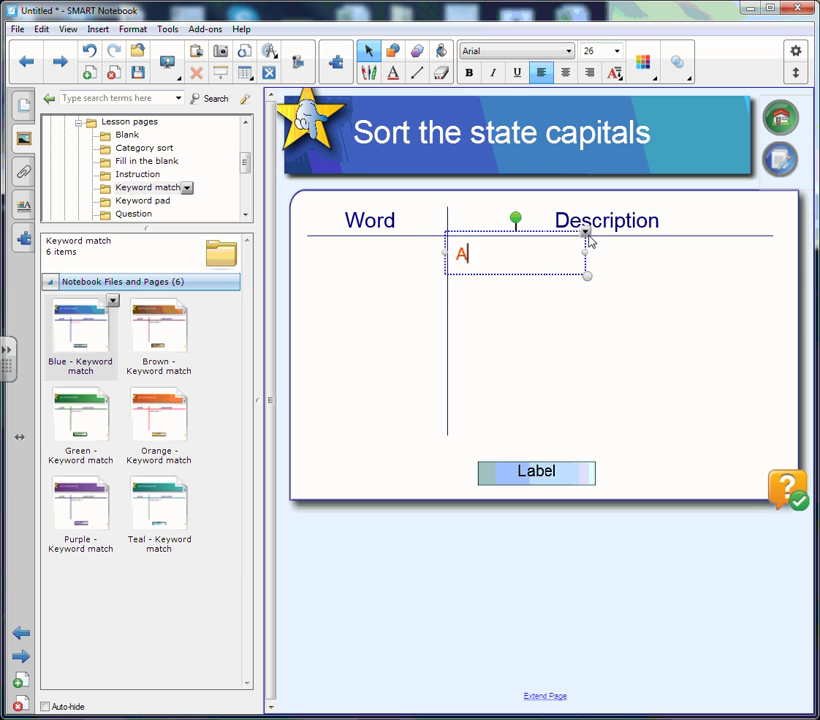
{"action": "type", "text": "ugusta"}
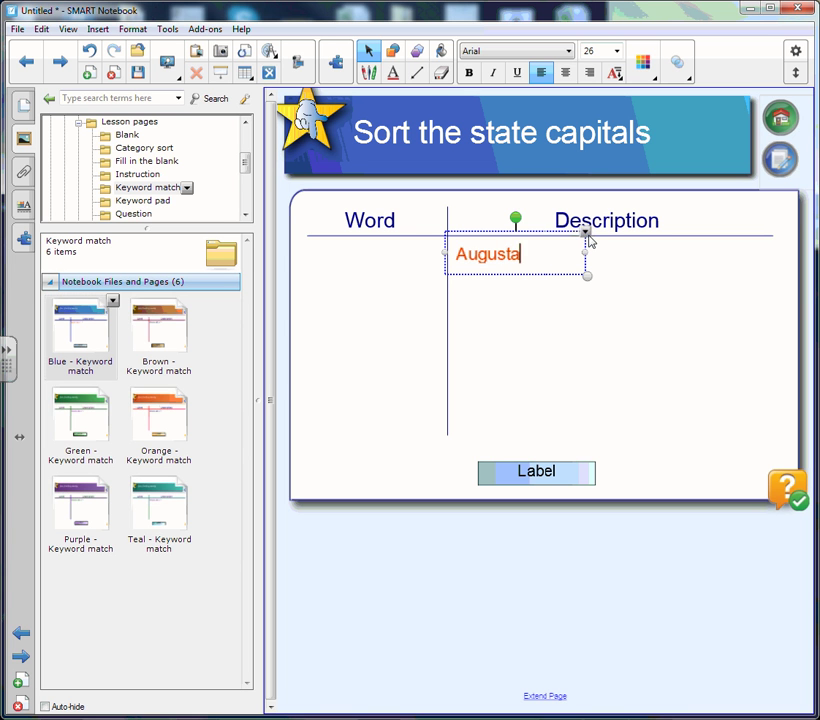
{"action": "left_click", "coordinate": [556, 340]}
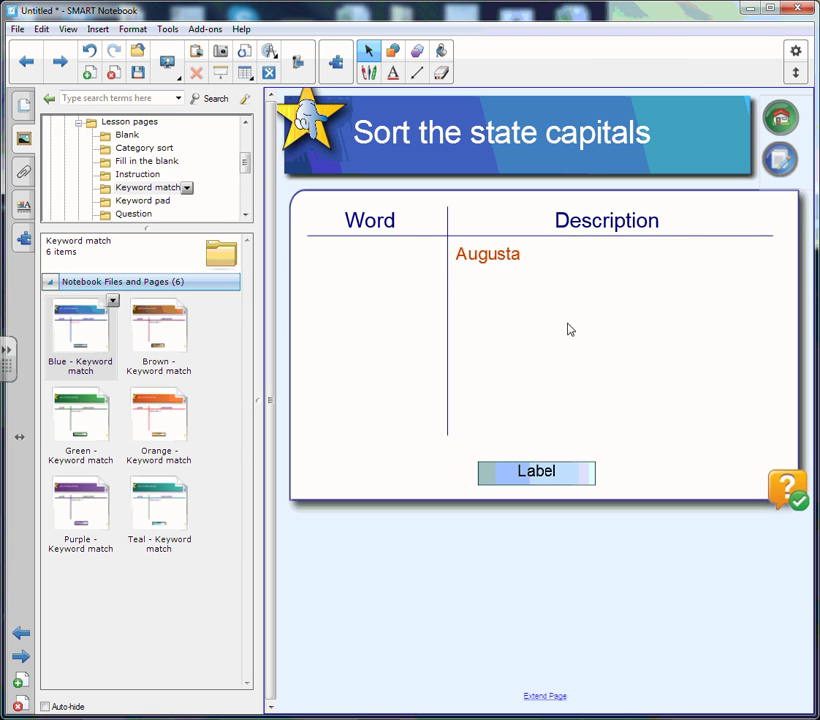
Clone the Augusta label and place the copy just below the original.
{"action": "left_click", "coordinate": [516, 258]}
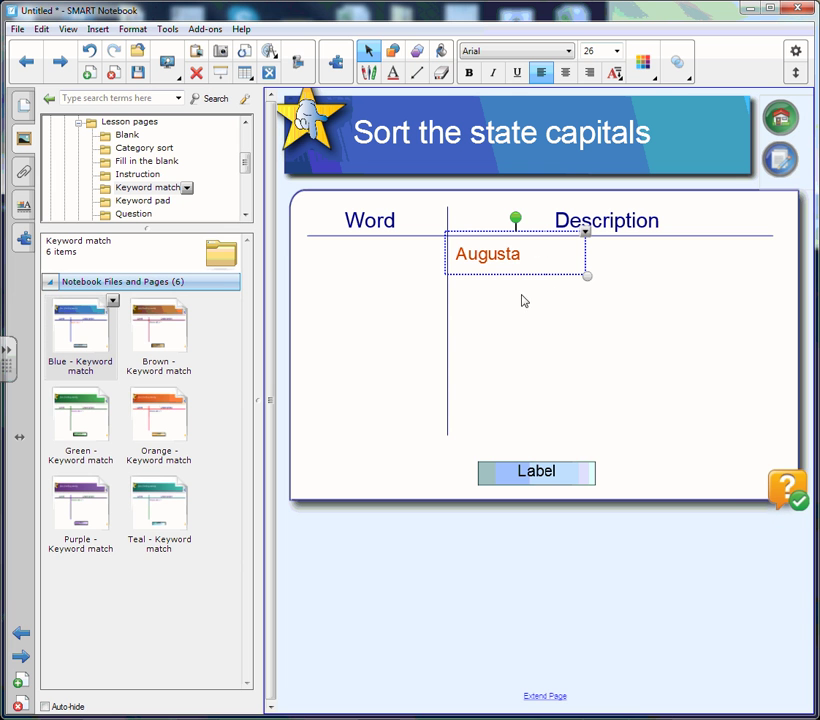
{"action": "left_click", "coordinate": [585, 232]}
{"action": "left_click", "coordinate": [620, 243]}
{"action": "left_click_drag", "start_coordinate": [514, 274], "coordinate": [494, 287]}
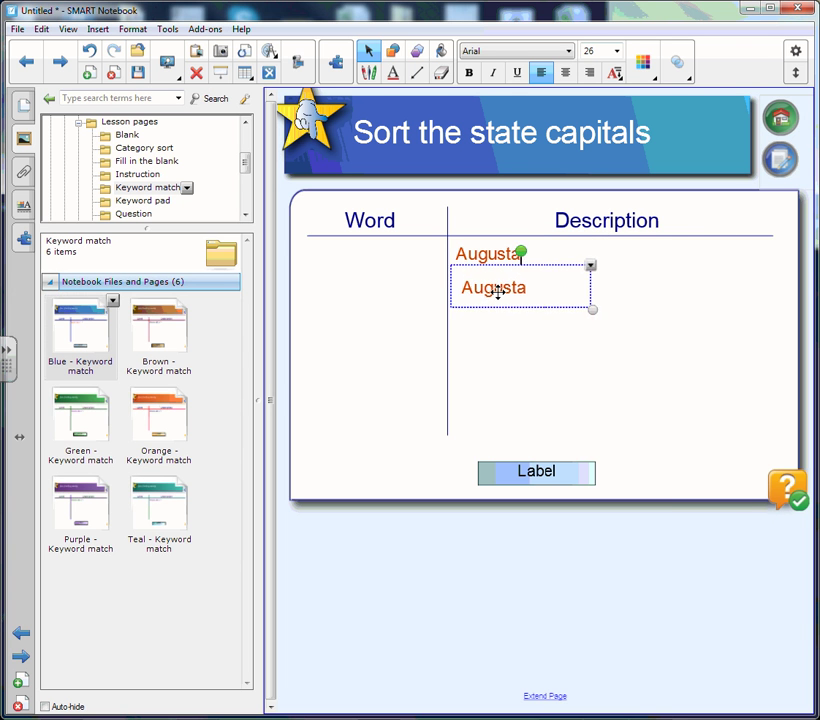
Add a test text box reading 'fdksd' below the Augusta labels.
{"action": "left_click", "coordinate": [392, 76]}
{"action": "left_click", "coordinate": [458, 335]}
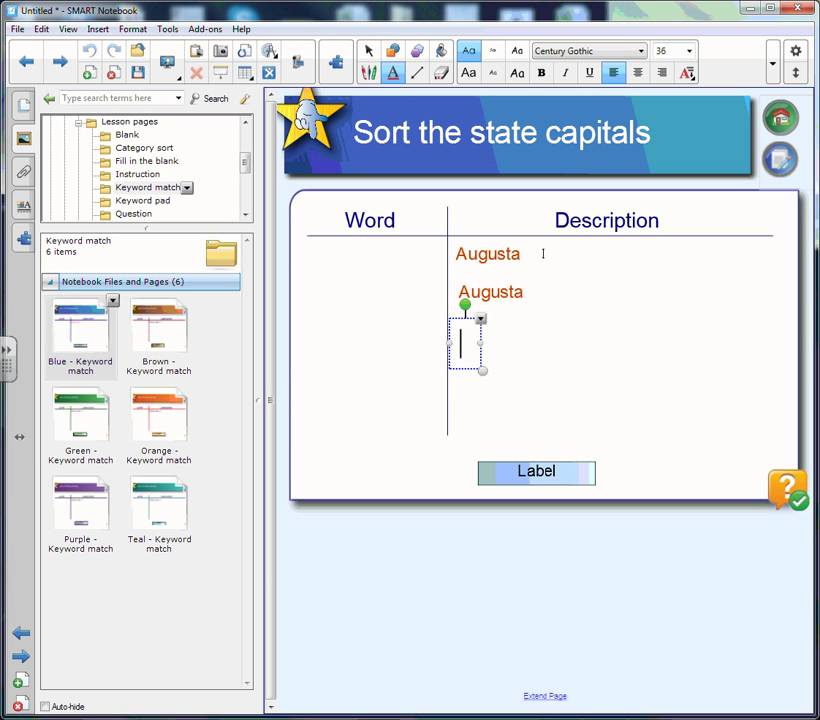
{"action": "type", "text": "fdksd"}
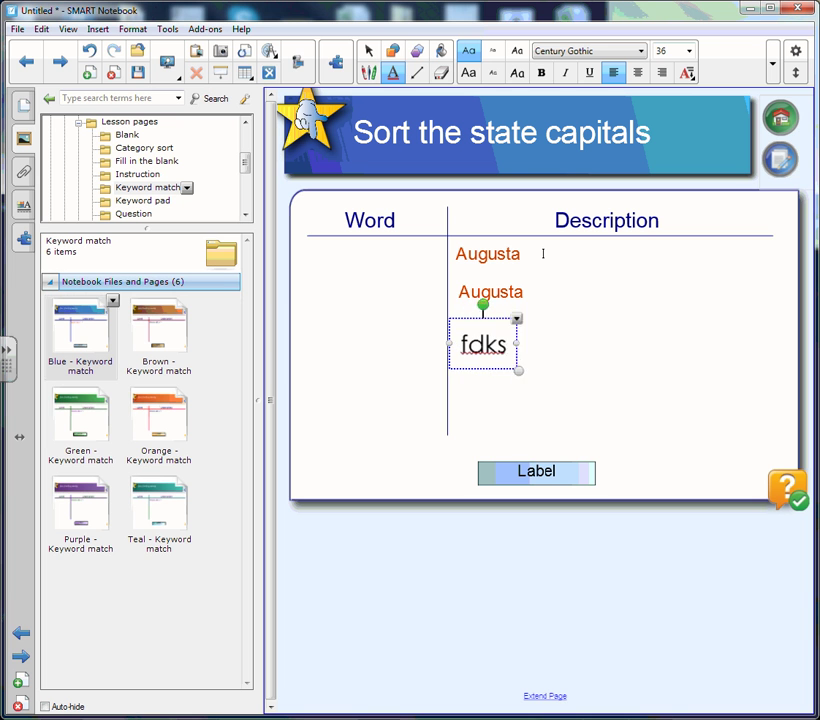
{"action": "left_click", "coordinate": [580, 434]}
{"action": "left_click", "coordinate": [543, 340]}
{"action": "left_click", "coordinate": [533, 319]}
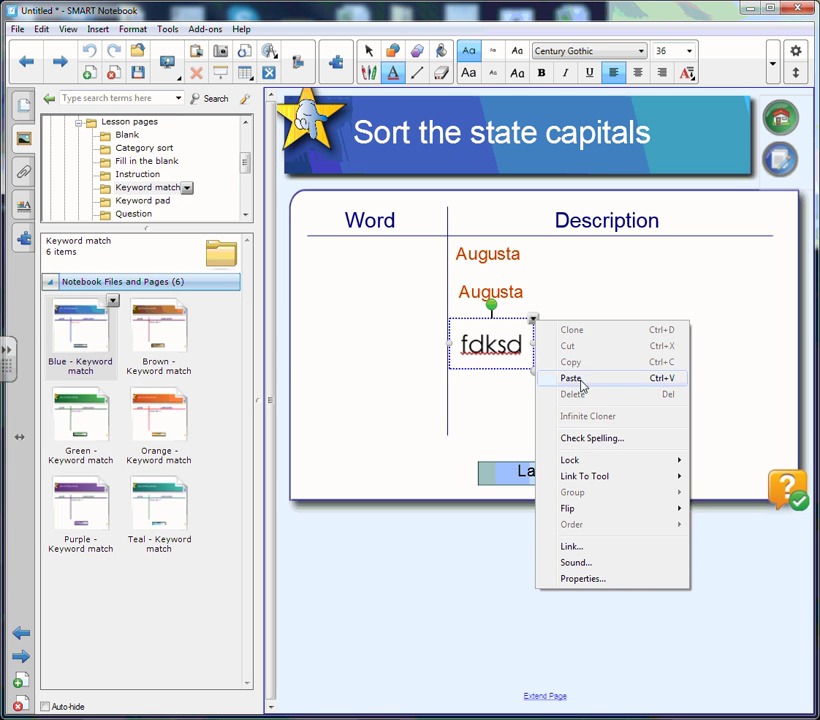
{"action": "left_click", "coordinate": [527, 319]}
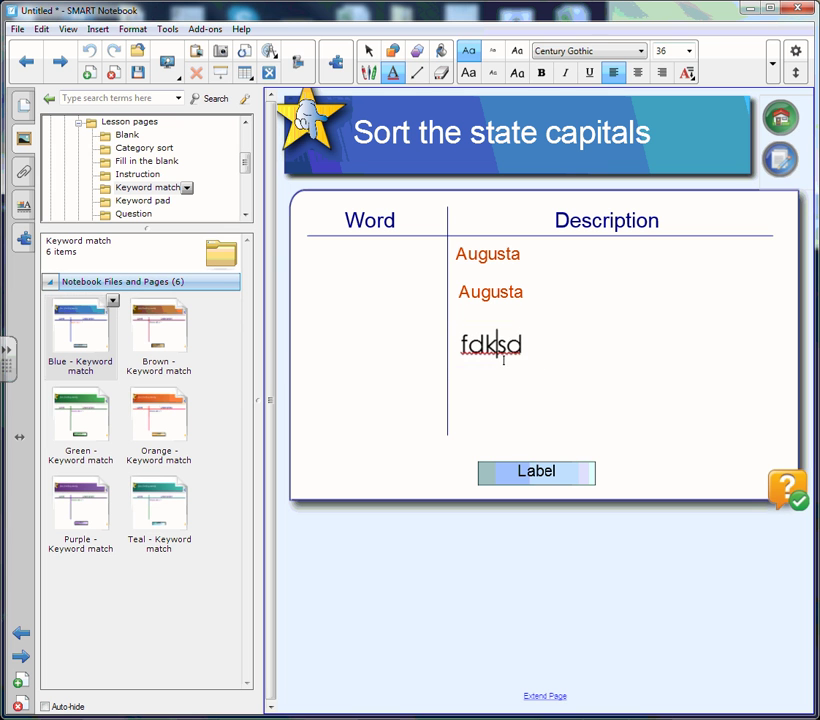
{"action": "left_click", "coordinate": [494, 342]}
{"action": "left_click", "coordinate": [498, 170]}
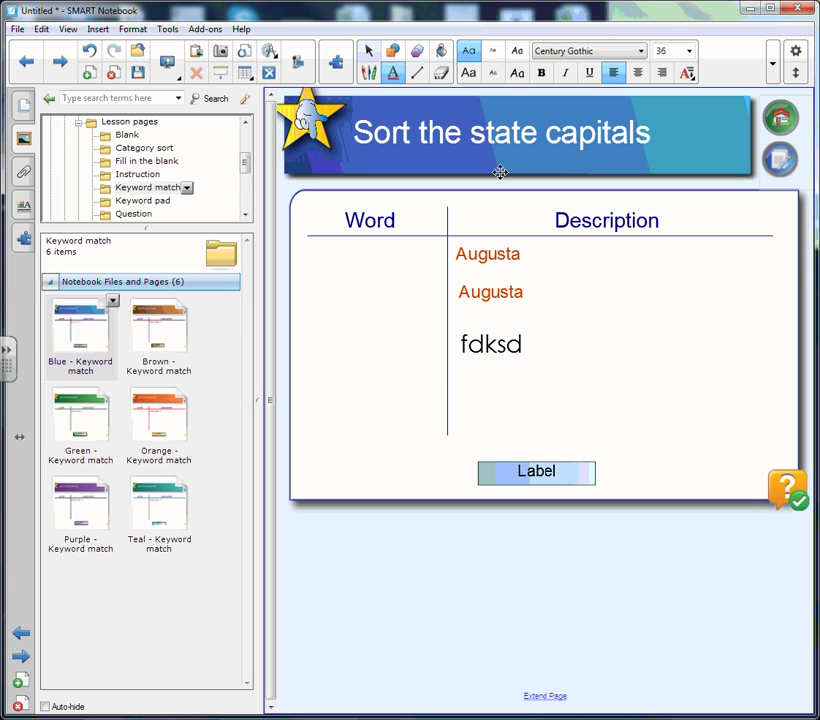
{"action": "left_click", "coordinate": [510, 344]}
Delete the test box and clone Augusta into more copies spread down the column.
{"action": "key", "text": "Delete"}
{"action": "left_click", "coordinate": [518, 286]}
{"action": "left_click", "coordinate": [588, 269]}
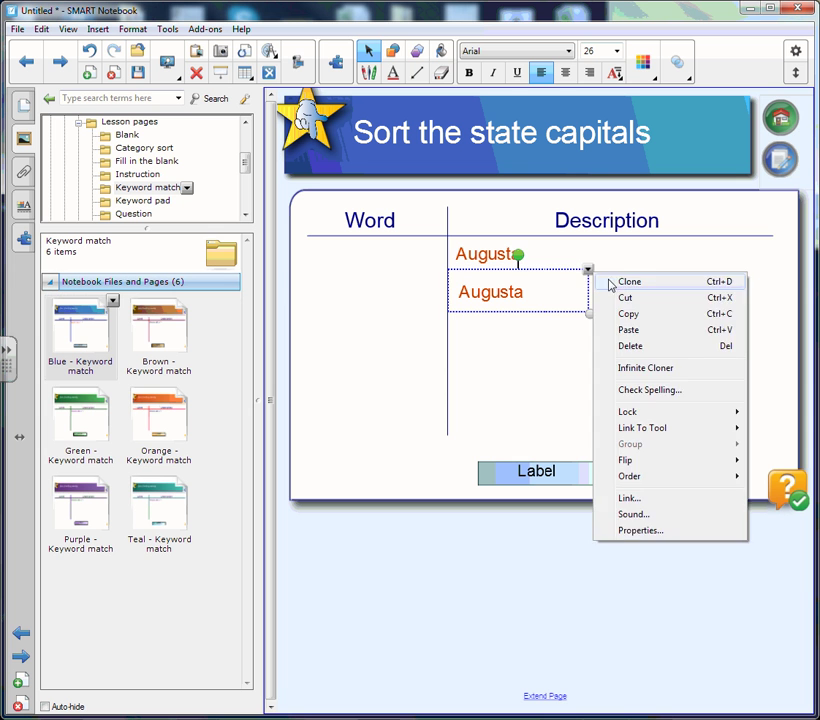
{"action": "left_click", "coordinate": [612, 282]}
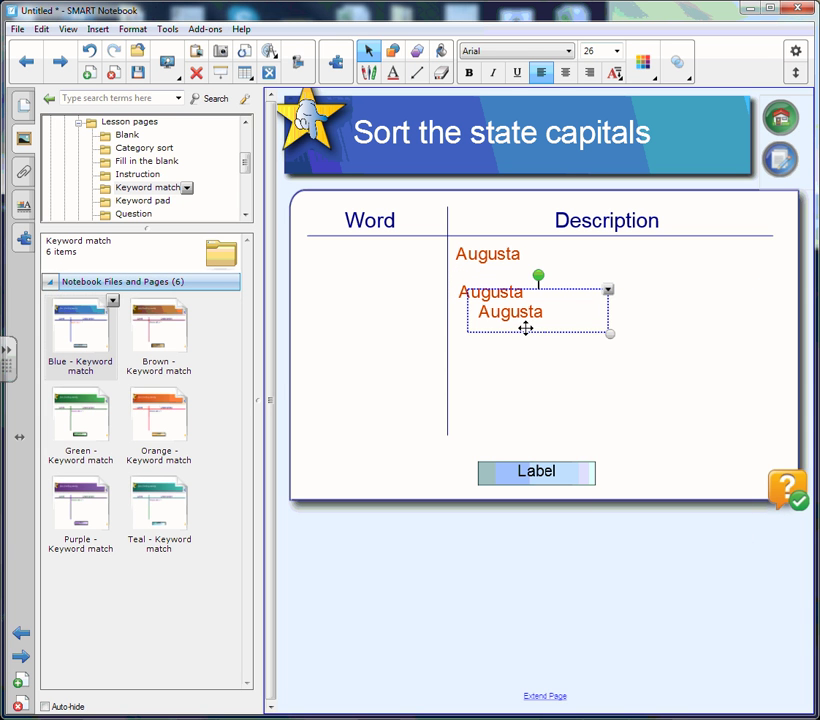
{"action": "key", "text": "ctrl+d"}
{"action": "key", "text": "ctrl+d"}
{"action": "left_click_drag", "start_coordinate": [564, 353], "coordinate": [505, 420]}
{"action": "left_click_drag", "start_coordinate": [523, 331], "coordinate": [485, 342]}
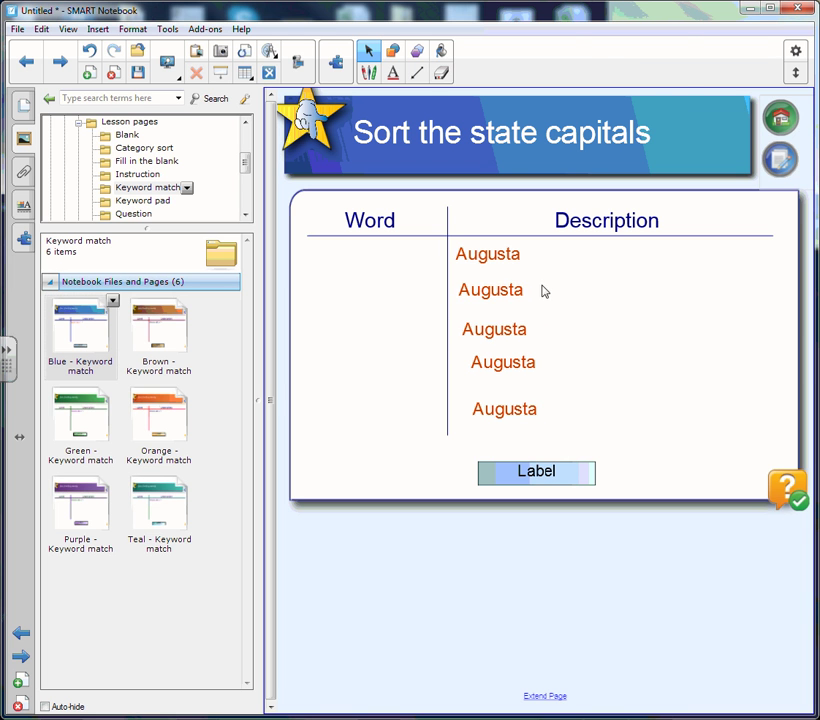
Rename the second and third labels to 'Annapolis' and 'Boston'.
{"action": "double_click", "coordinate": [510, 288]}
{"action": "left_click_drag", "start_coordinate": [524, 289], "coordinate": [449, 289]}
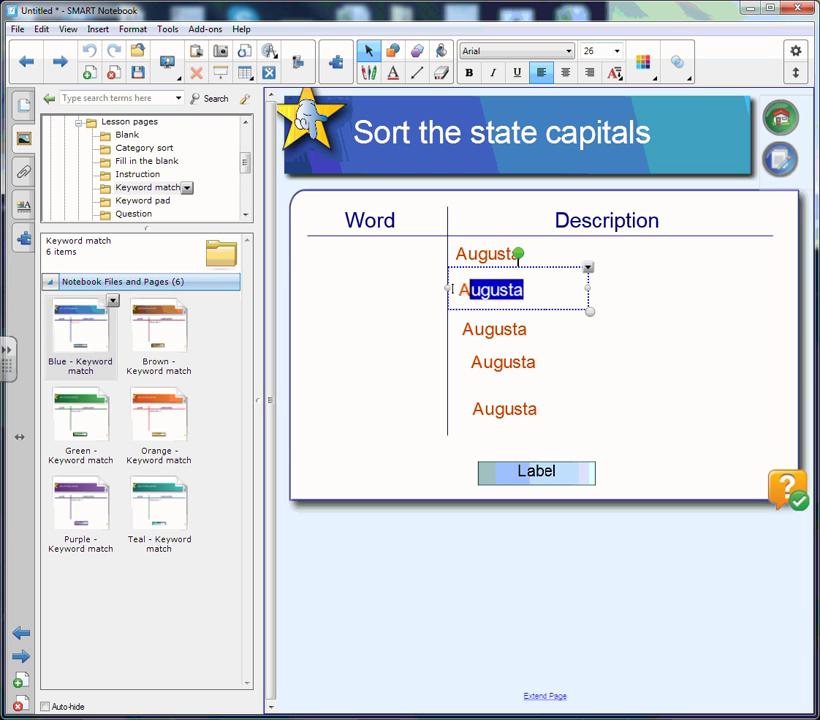
{"action": "type", "text": "An"}
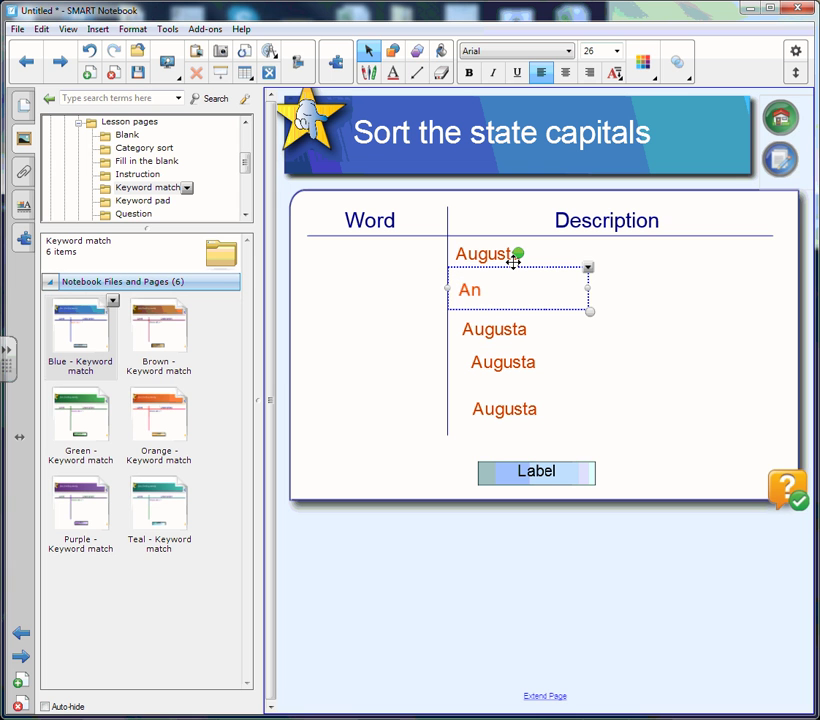
{"action": "type", "text": "napolis"}
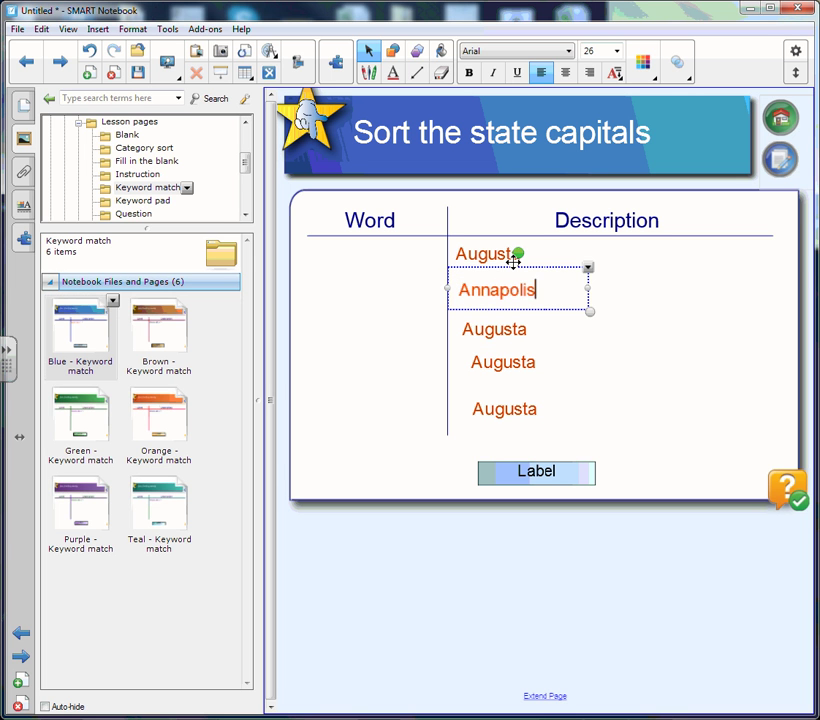
{"action": "left_click", "coordinate": [510, 329]}
{"action": "left_click_drag", "start_coordinate": [527, 329], "coordinate": [392, 330]}
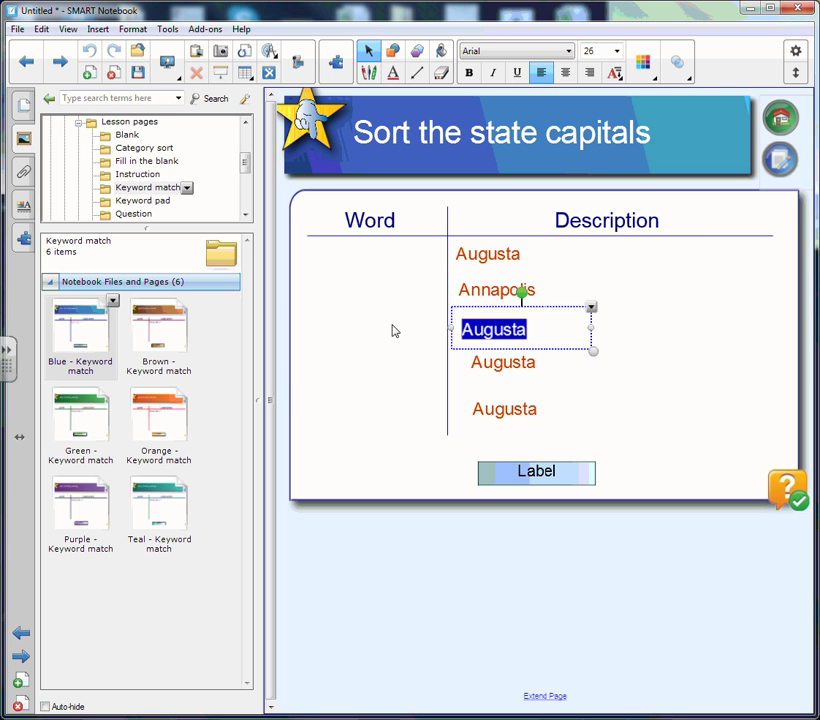
{"action": "type", "text": "Bostonm"}
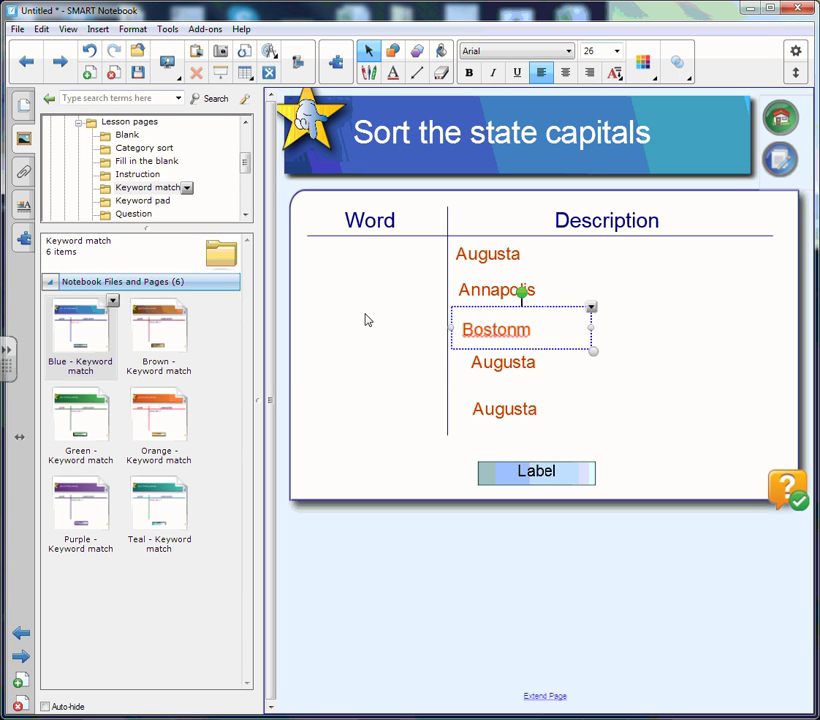
{"action": "key", "text": "BackSpace"}
Rename the fourth and fifth labels to 'Lansing' and 'St. Paul'.
{"action": "left_click", "coordinate": [494, 360]}
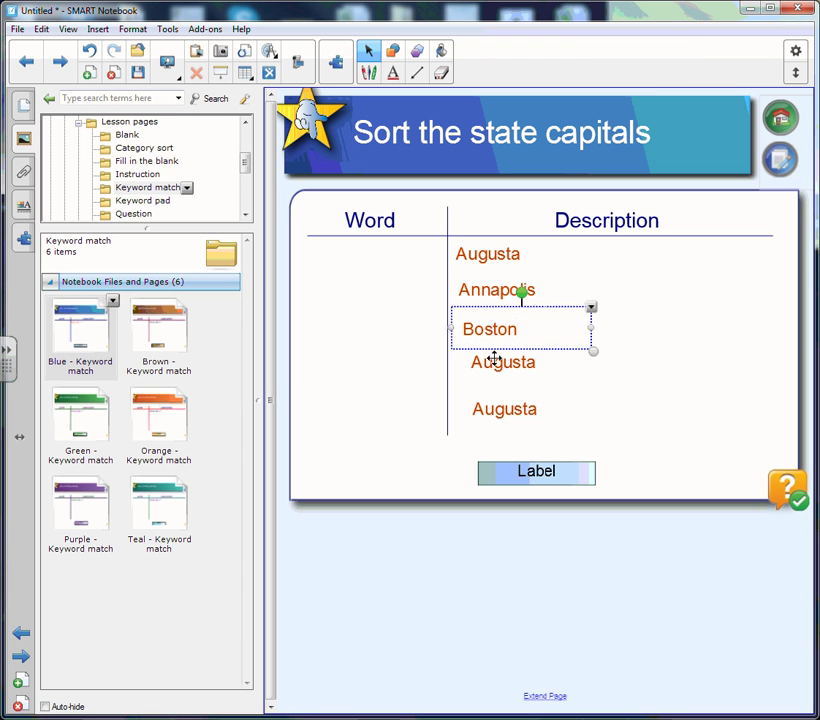
{"action": "left_click_drag", "start_coordinate": [540, 362], "coordinate": [440, 365]}
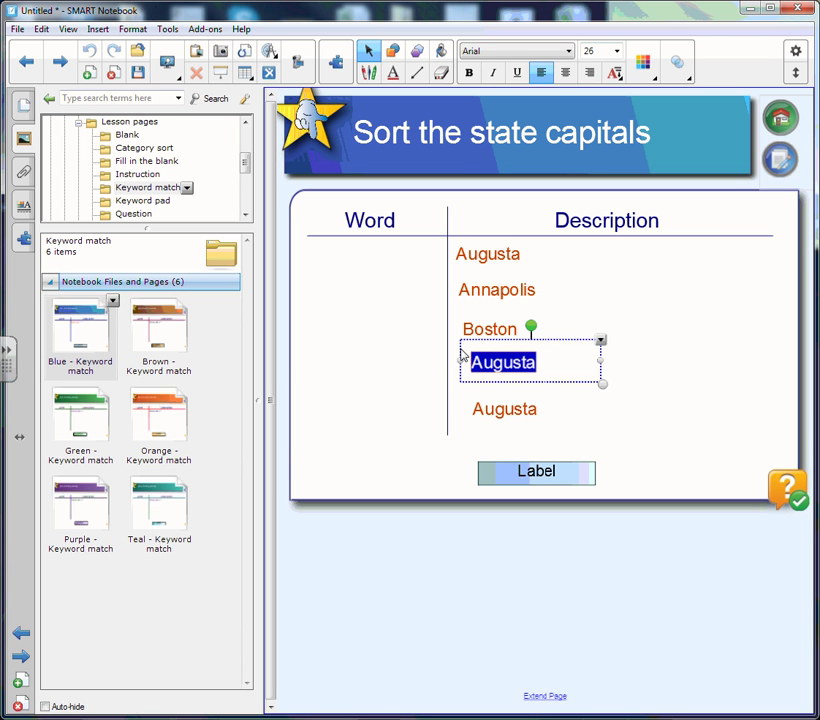
{"action": "type", "text": "Lansing"}
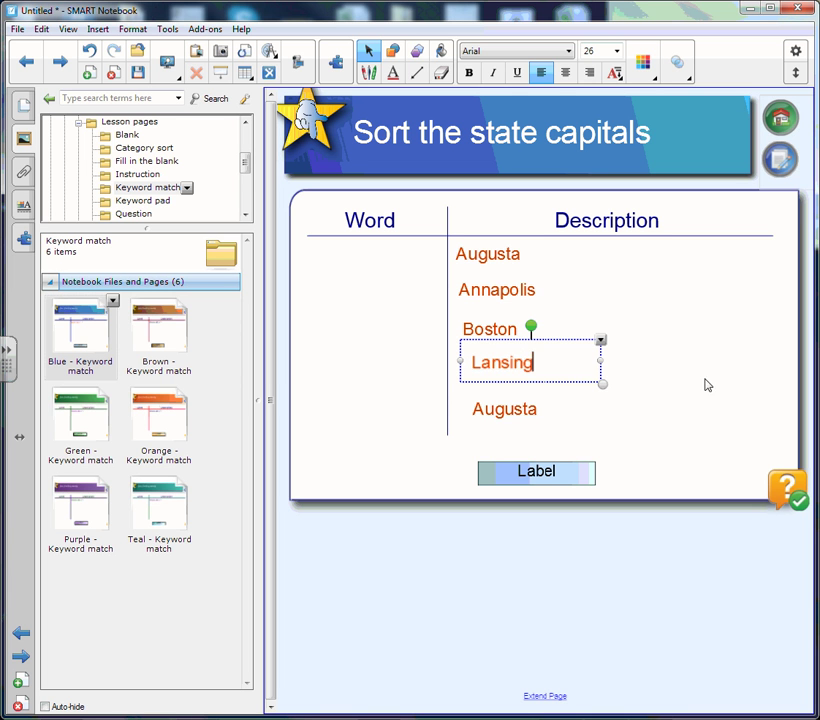
{"action": "left_click", "coordinate": [516, 415]}
{"action": "left_click_drag", "start_coordinate": [538, 410], "coordinate": [399, 397]}
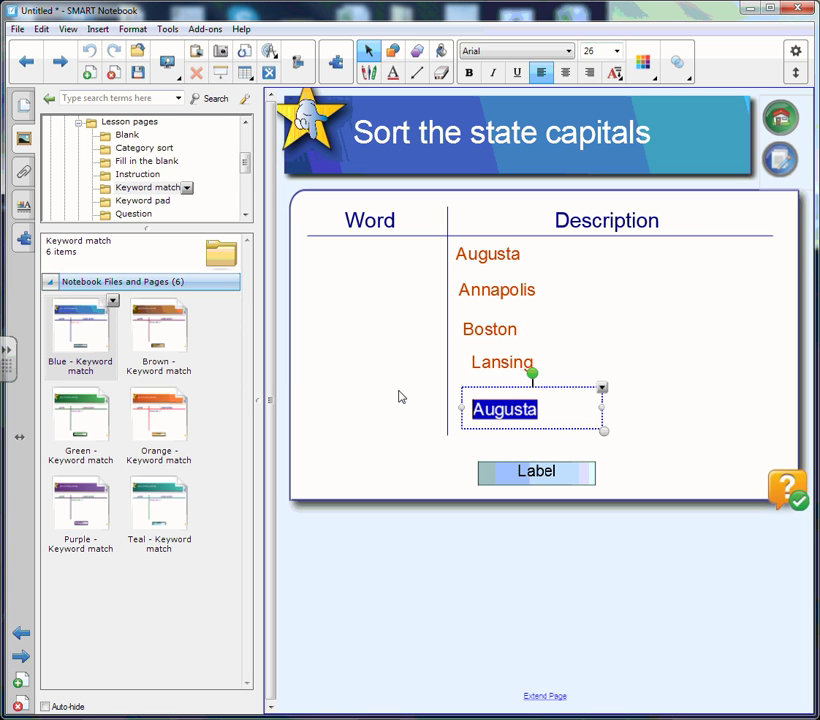
{"action": "type", "text": "St. Pau;"}
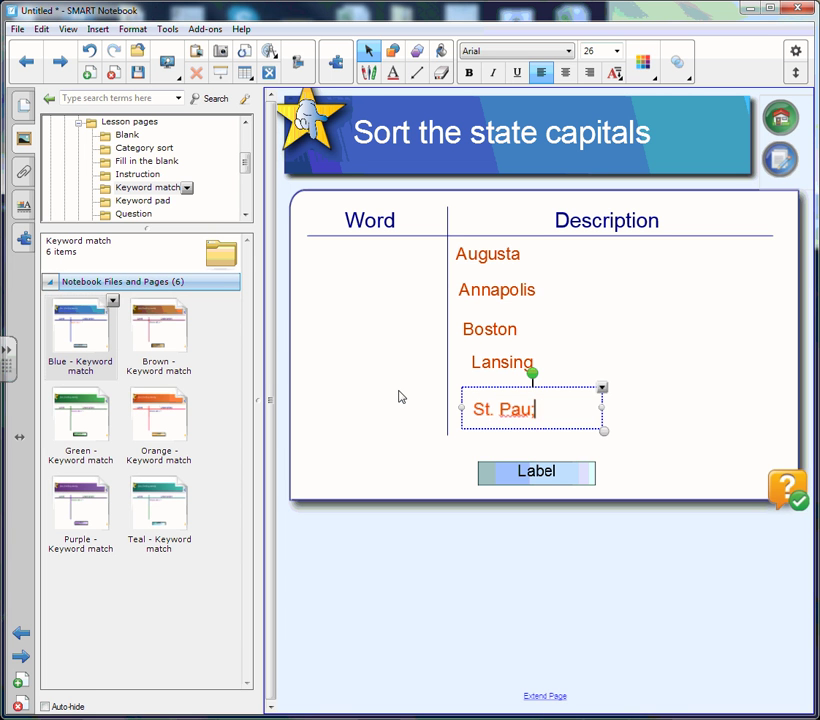
{"action": "type", "text": "l"}
Scatter the labels: St. Paul right, Lansing and Boston lower, Annapolis nudged.
{"action": "left_click", "coordinate": [553, 419]}
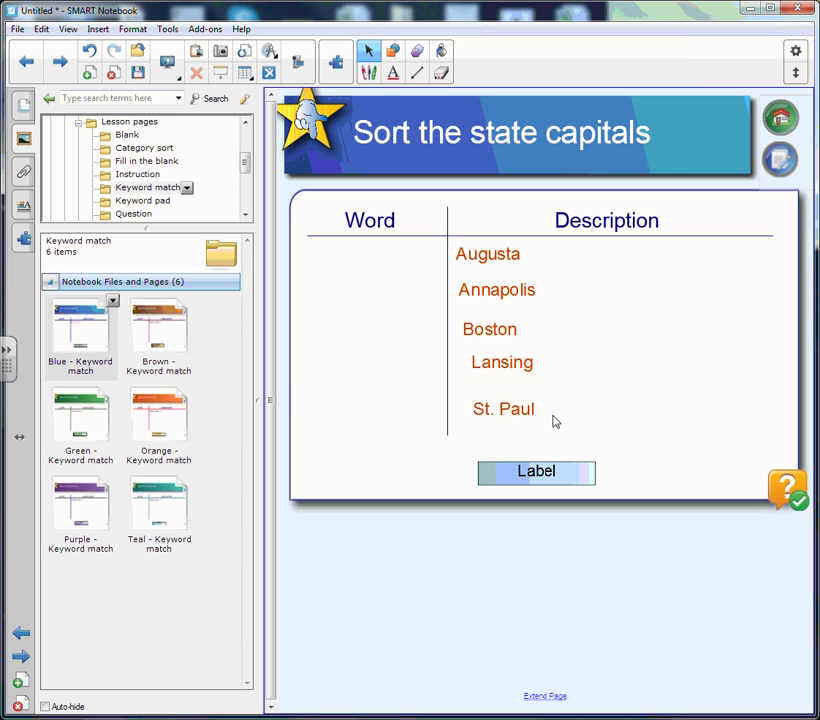
{"action": "left_click_drag", "start_coordinate": [560, 400], "coordinate": [693, 316]}
{"action": "left_click_drag", "start_coordinate": [524, 371], "coordinate": [617, 392]}
{"action": "left_click_drag", "start_coordinate": [490, 344], "coordinate": [514, 405]}
{"action": "mouse_move", "coordinate": [491, 292]}
{"action": "left_mouse_down"}
{"action": "mouse_move", "coordinate": [473, 338]}
{"action": "mouse_move", "coordinate": [496, 337]}
{"action": "mouse_move", "coordinate": [509, 320]}
{"action": "mouse_move", "coordinate": [500, 293]}
{"action": "mouse_move", "coordinate": [511, 297]}
{"action": "mouse_move", "coordinate": [494, 298]}
{"action": "left_mouse_up"}
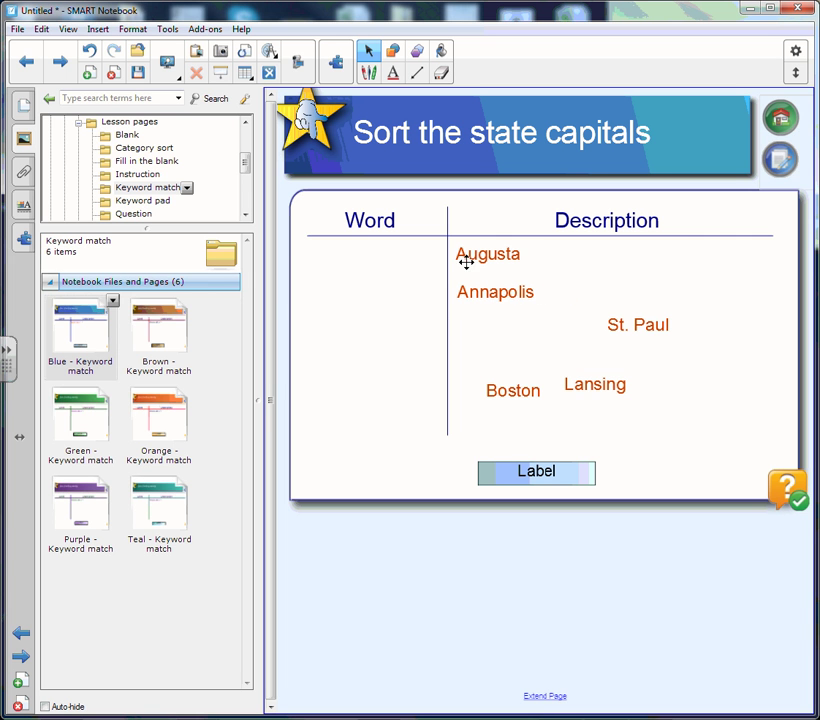
Open View > Alignment settings and close them with OK.
{"action": "left_click", "coordinate": [68, 29]}
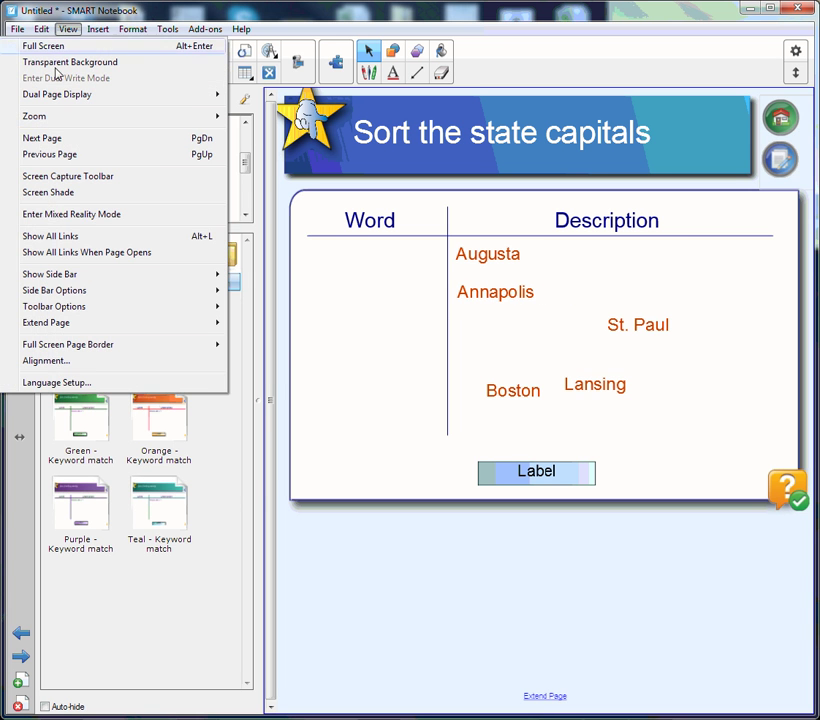
{"action": "left_click", "coordinate": [62, 362]}
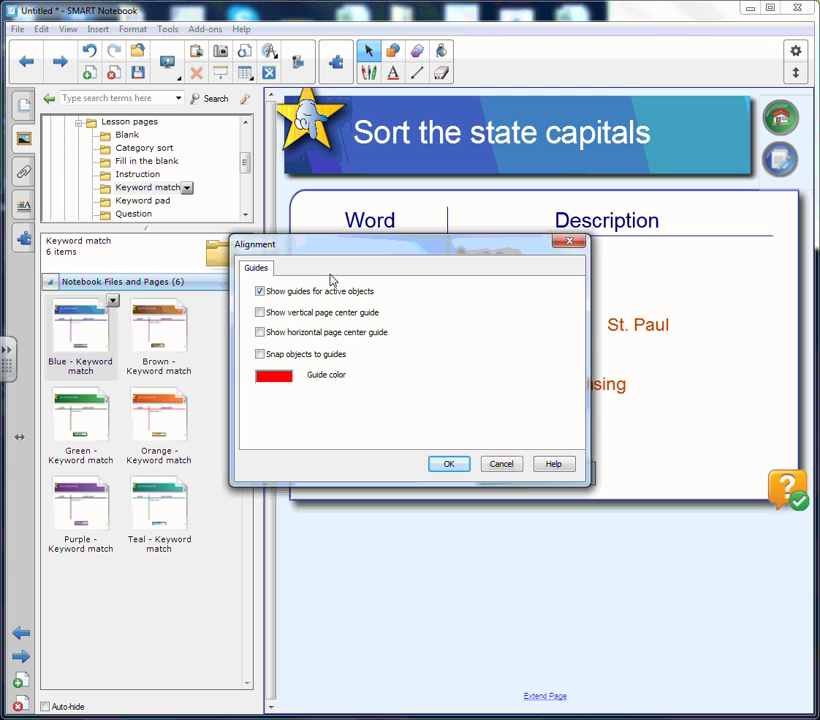
{"action": "left_click", "coordinate": [450, 463]}
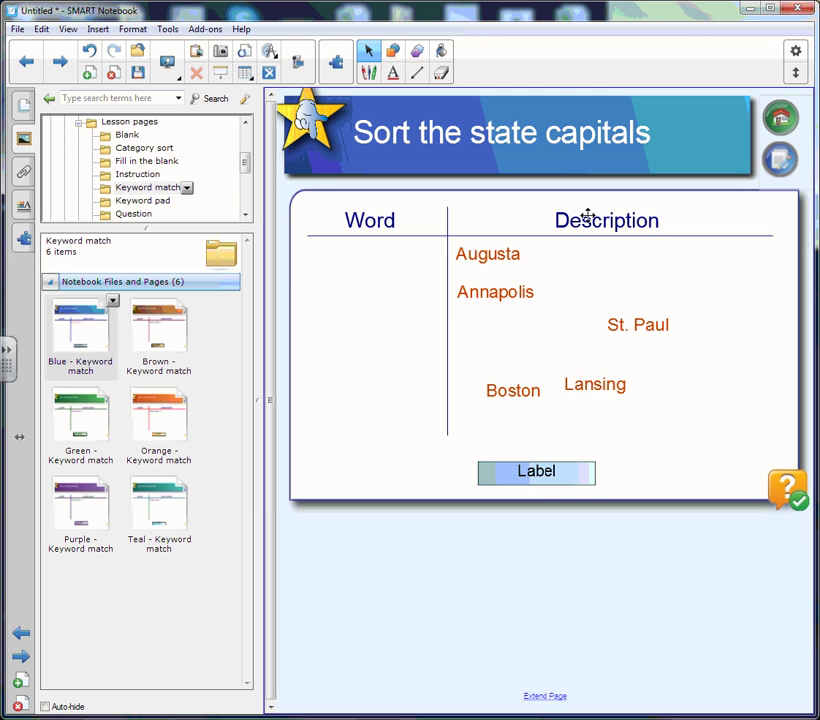
Add a Show/Hide Alignment button to the toolbar and test it.
{"action": "right_click", "coordinate": [530, 60]}
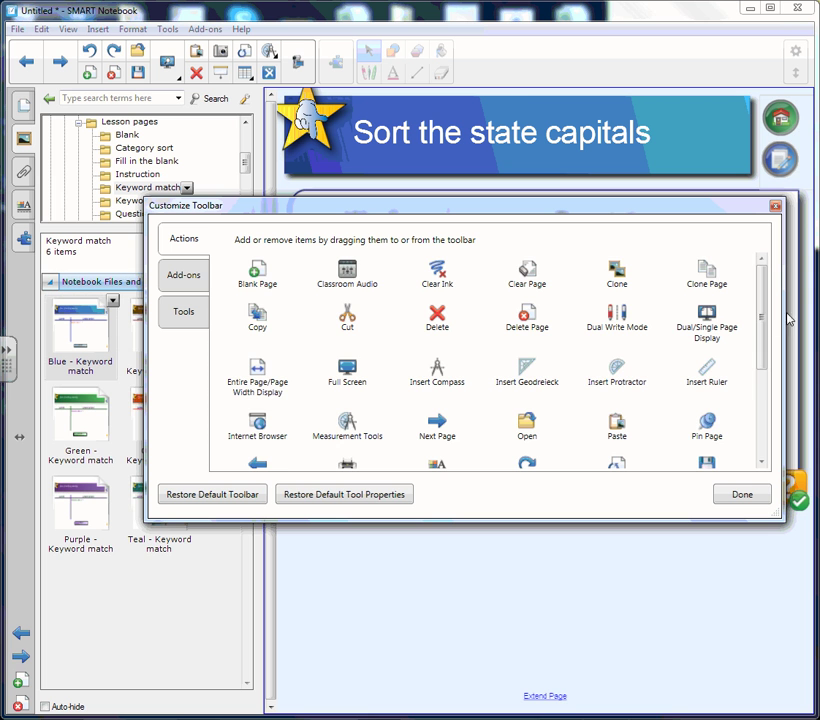
{"action": "left_click_drag", "start_coordinate": [765, 315], "coordinate": [763, 378]}
{"action": "left_click_drag", "start_coordinate": [498, 406], "coordinate": [349, 198]}
{"action": "left_click_drag", "start_coordinate": [307, 91], "coordinate": [318, 61]}
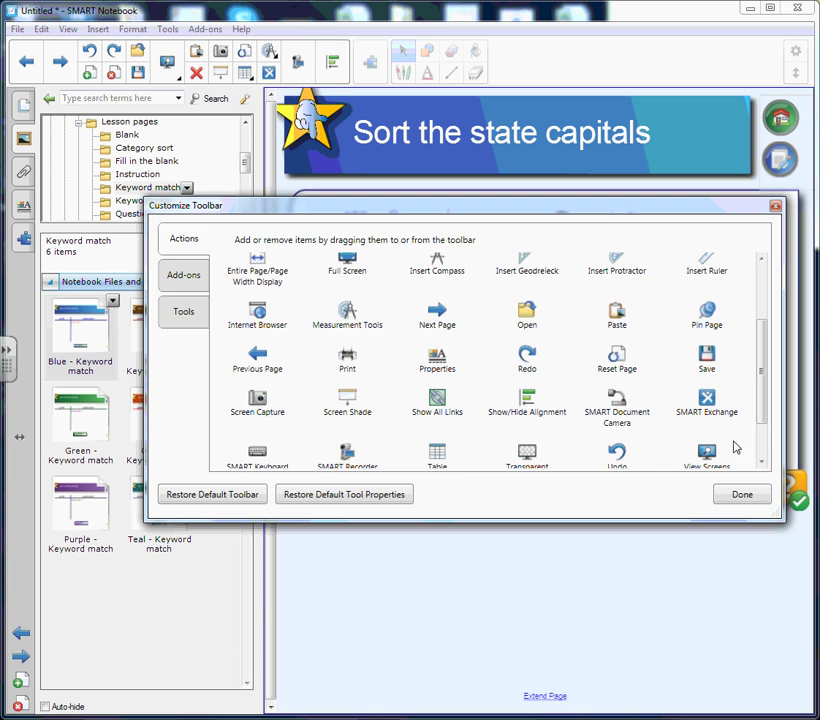
{"action": "left_click", "coordinate": [742, 494]}
{"action": "left_click", "coordinate": [332, 62]}
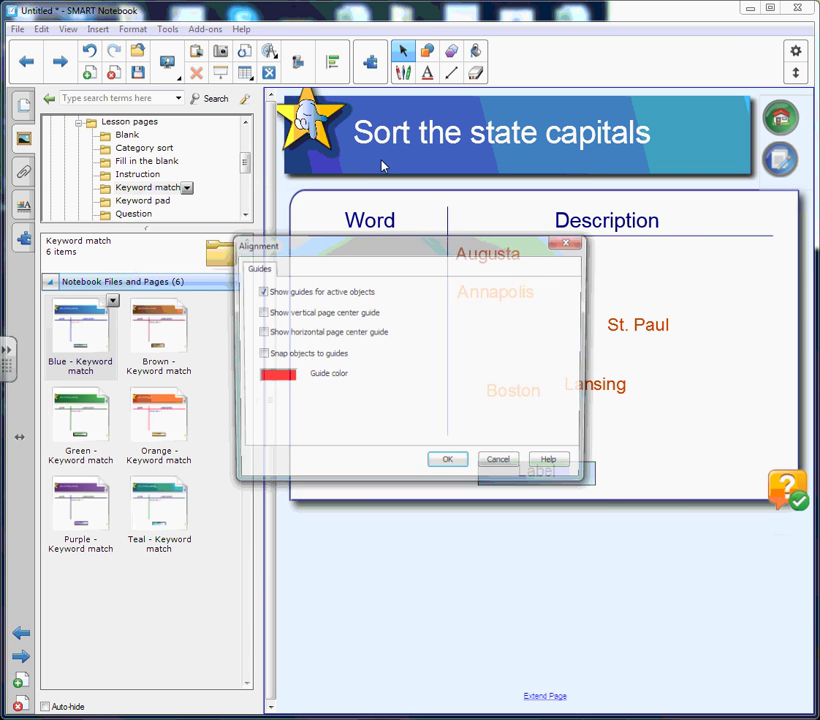
{"action": "left_click", "coordinate": [449, 464]}
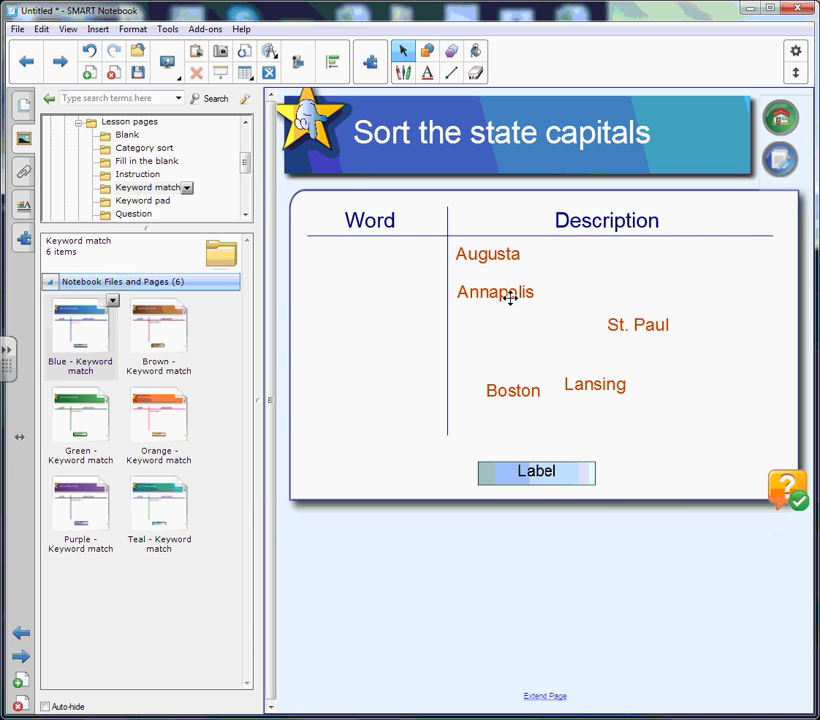
Order the capitals down the column: Augusta, Lansing, St. Paul, Boston, Annapolis, then select Label.
{"action": "left_click_drag", "start_coordinate": [510, 297], "coordinate": [533, 342]}
{"action": "left_click_drag", "start_coordinate": [578, 383], "coordinate": [467, 289]}
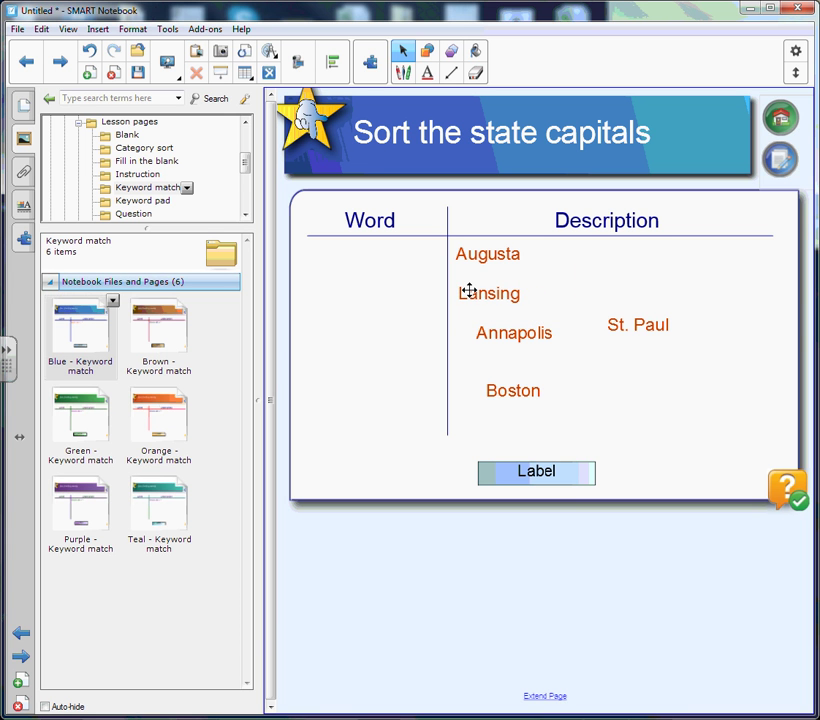
{"action": "left_click_drag", "start_coordinate": [510, 391], "coordinate": [504, 416]}
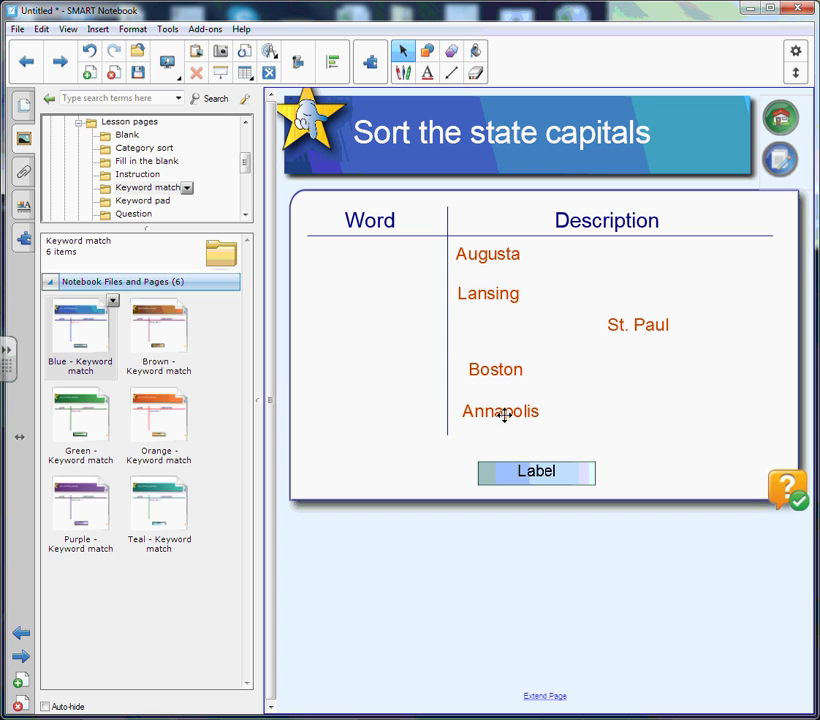
{"action": "left_click_drag", "start_coordinate": [612, 328], "coordinate": [484, 337]}
{"action": "mouse_move", "coordinate": [492, 370]}
{"action": "left_mouse_down"}
{"action": "mouse_move", "coordinate": [482, 371]}
{"action": "mouse_move", "coordinate": [488, 374]}
{"action": "left_mouse_up"}
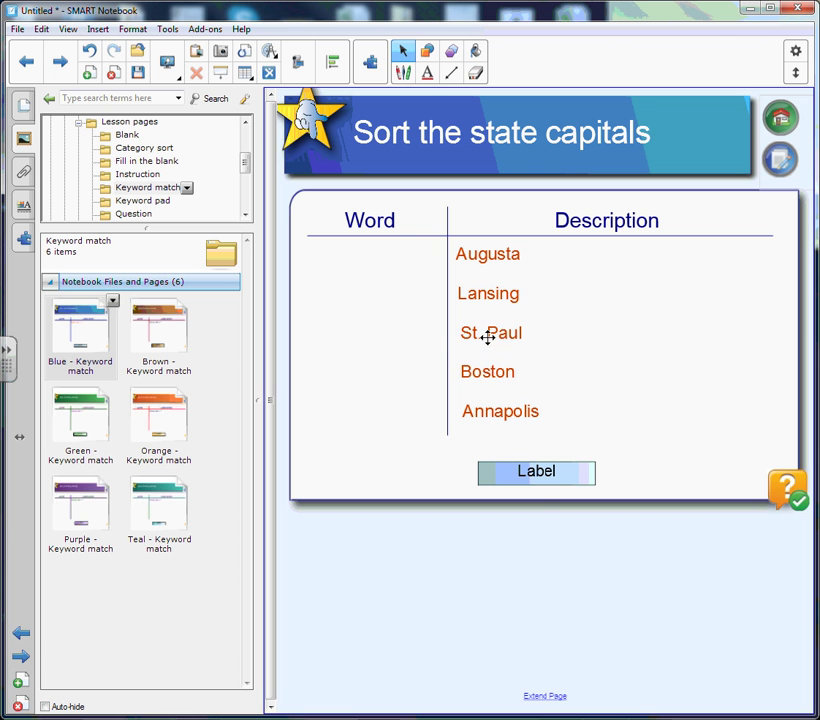
{"action": "left_click", "coordinate": [480, 338]}
{"action": "left_click", "coordinate": [531, 471]}
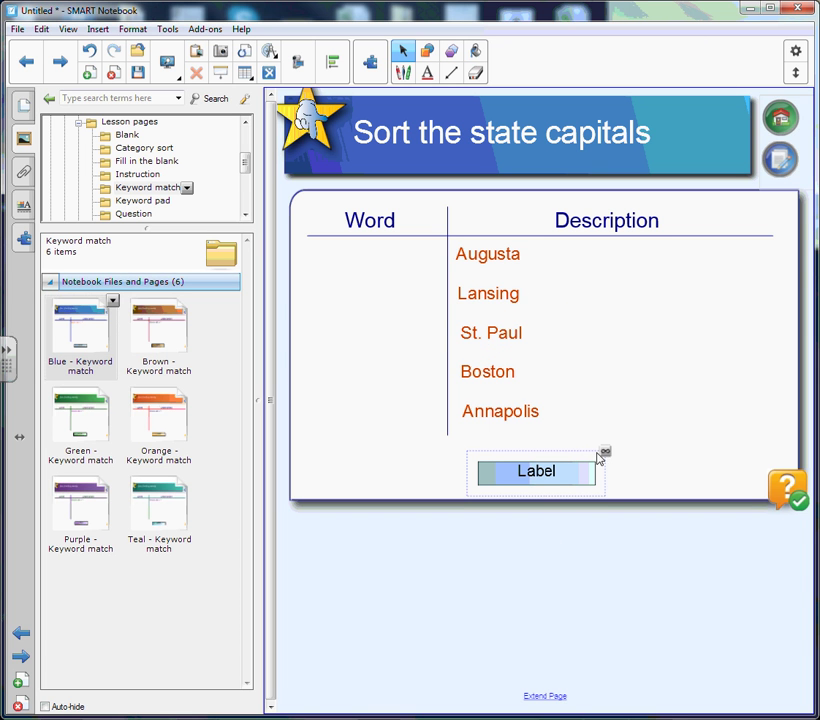
Pull clones off the Label tile, then turn off its Infinite Cloner.
{"action": "left_click", "coordinate": [522, 486]}
{"action": "mouse_move", "coordinate": [520, 474]}
{"action": "left_mouse_down"}
{"action": "mouse_move", "coordinate": [340, 470]}
{"action": "mouse_move", "coordinate": [660, 467]}
{"action": "mouse_move", "coordinate": [384, 529]}
{"action": "mouse_move", "coordinate": [642, 514]}
{"action": "mouse_move", "coordinate": [627, 525]}
{"action": "left_mouse_up"}
{"action": "right_click", "coordinate": [538, 475]}
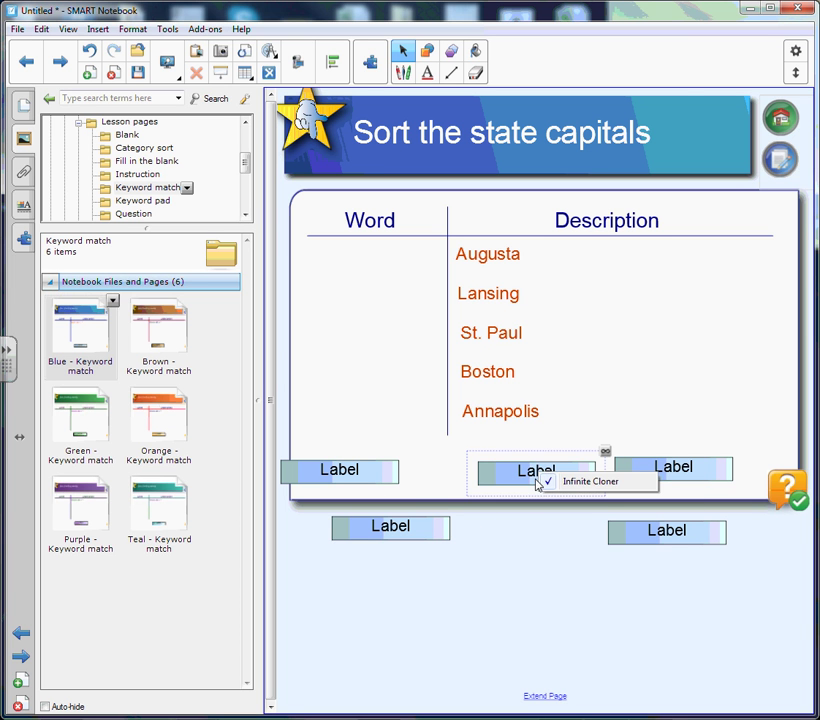
{"action": "left_click", "coordinate": [548, 484]}
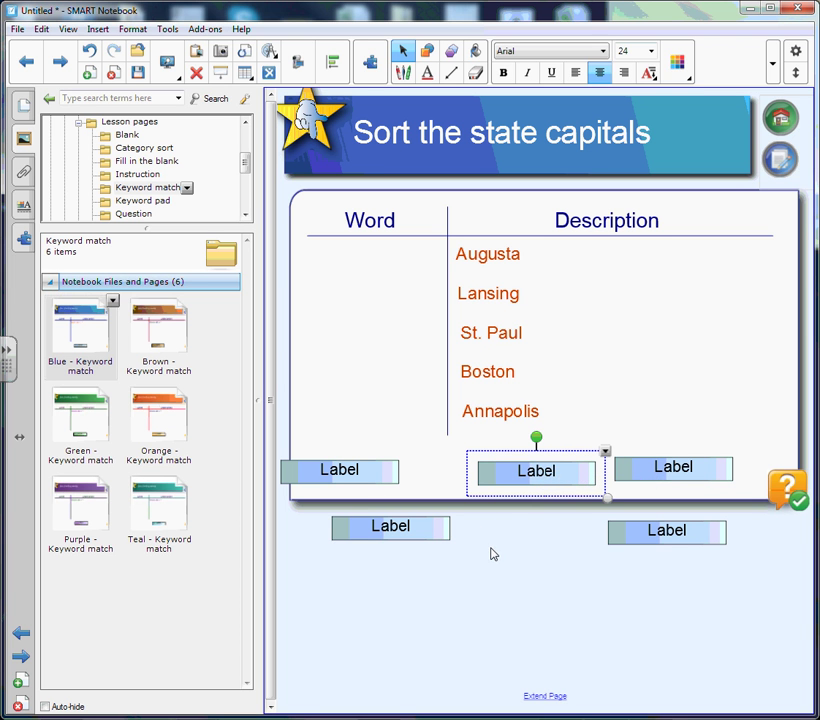
Nudge the five Label tiles into even positions below the table.
{"action": "left_click_drag", "start_coordinate": [534, 475], "coordinate": [514, 479]}
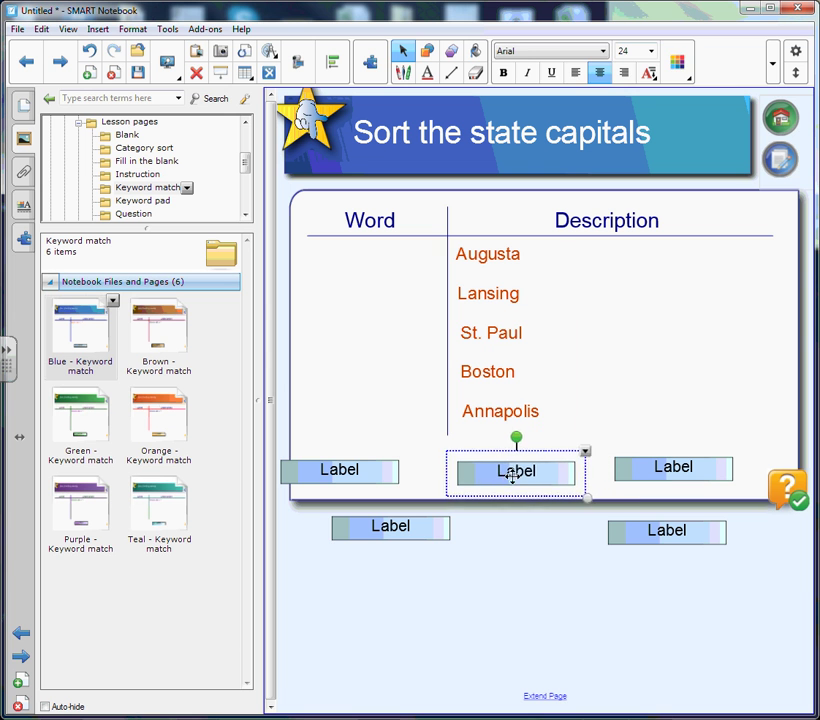
{"action": "left_click", "coordinate": [525, 545]}
{"action": "left_click_drag", "start_coordinate": [372, 473], "coordinate": [398, 471]}
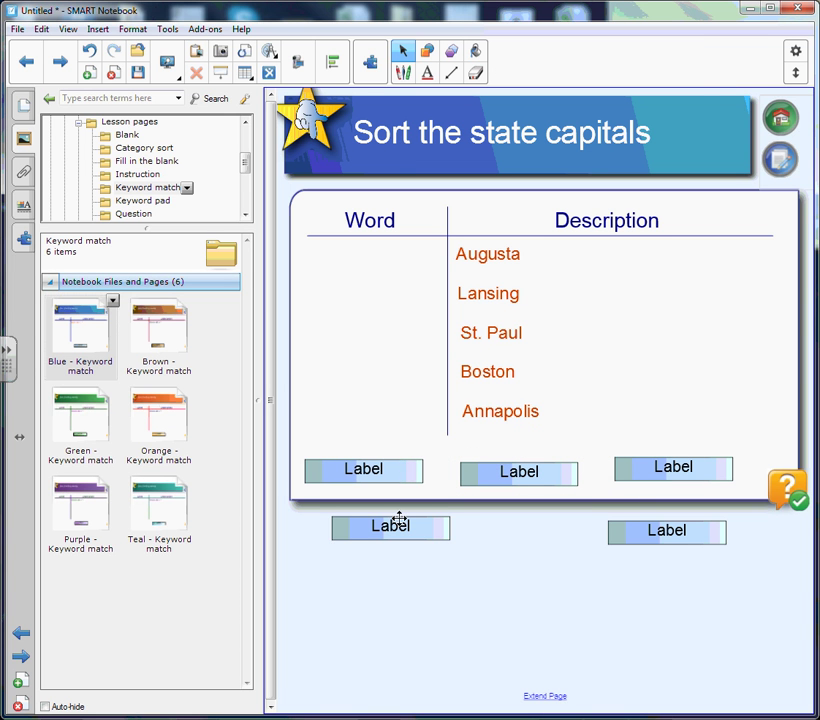
{"action": "left_click_drag", "start_coordinate": [399, 524], "coordinate": [388, 529]}
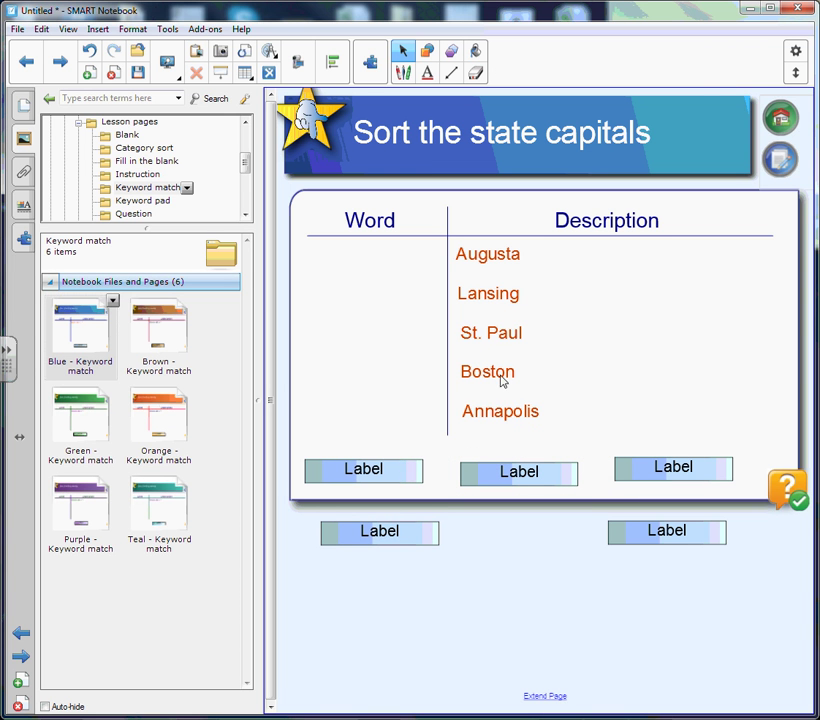
{"action": "left_click", "coordinate": [366, 470]}
Rename the first two Label tiles to Maine and Maryland.
{"action": "double_click", "coordinate": [363, 468]}
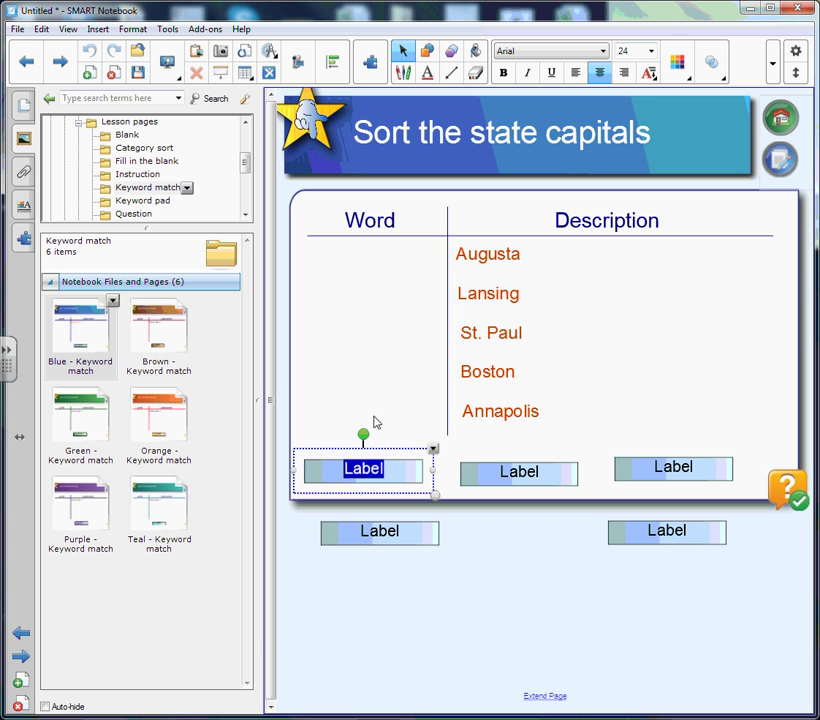
{"action": "type", "text": "Maine"}
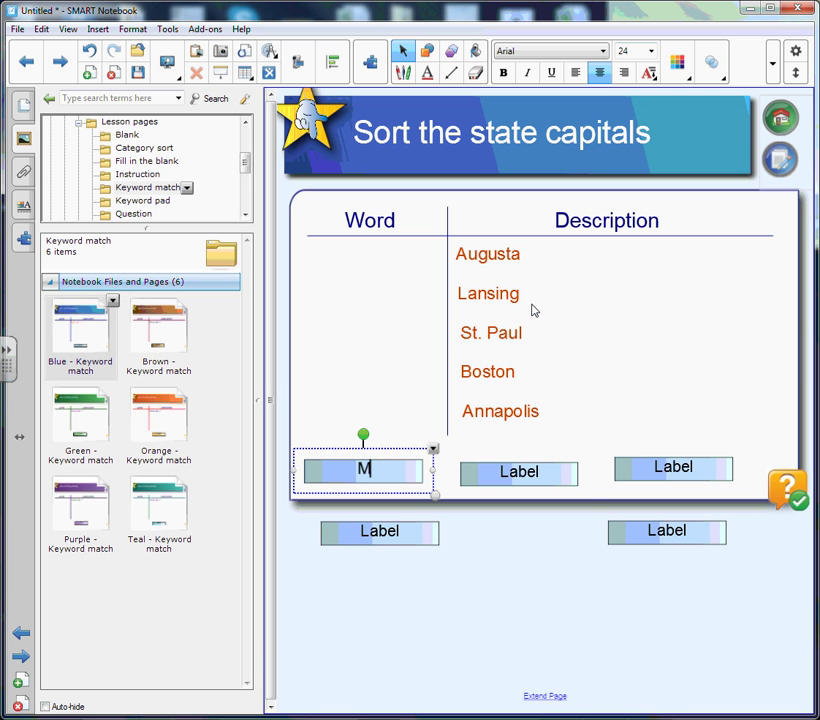
{"action": "left_click", "coordinate": [519, 470]}
{"action": "double_click", "coordinate": [484, 476]}
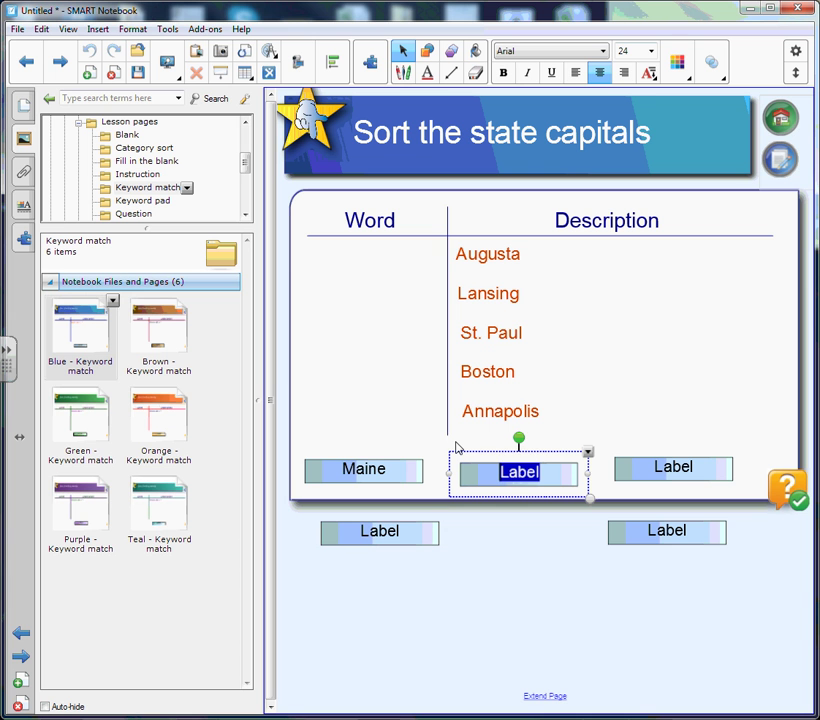
{"action": "type", "text": "Maryland"}
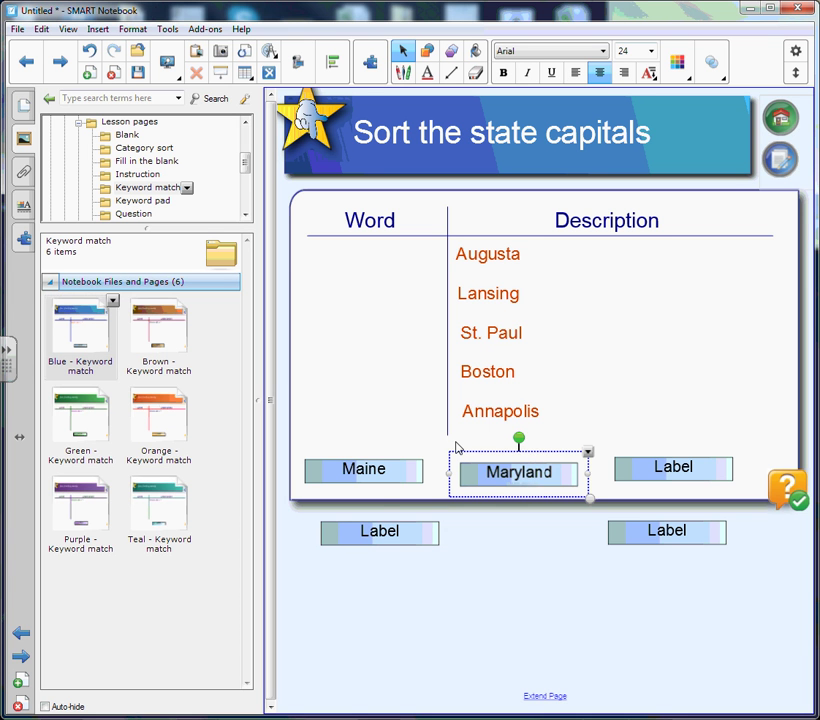
{"action": "left_click", "coordinate": [395, 531]}
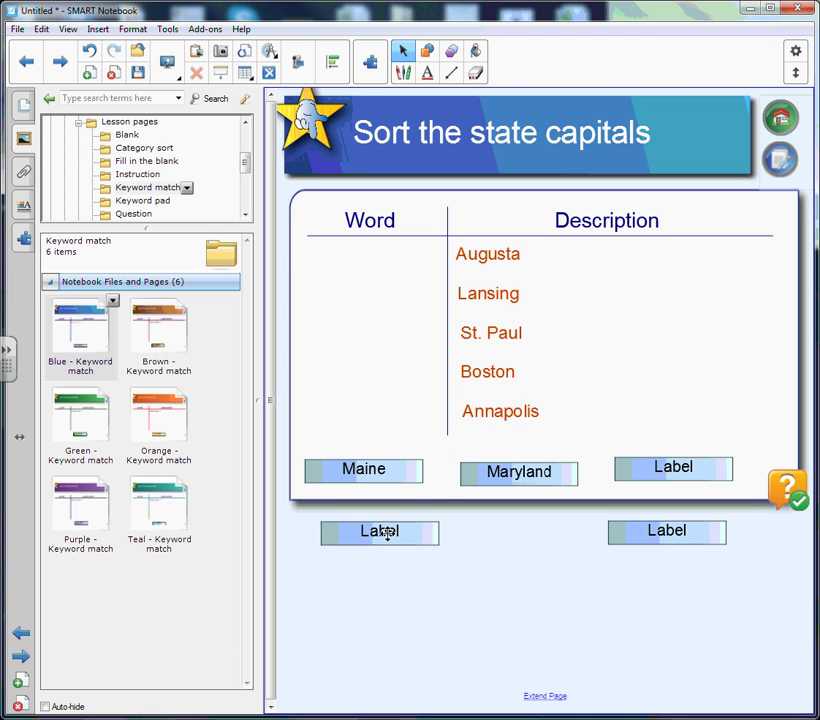
Rename the remaining three Label tiles to Massachusetts, Michigan and Minnesota.
{"action": "left_click", "coordinate": [386, 533]}
{"action": "left_click_drag", "start_coordinate": [445, 531], "coordinate": [330, 531]}
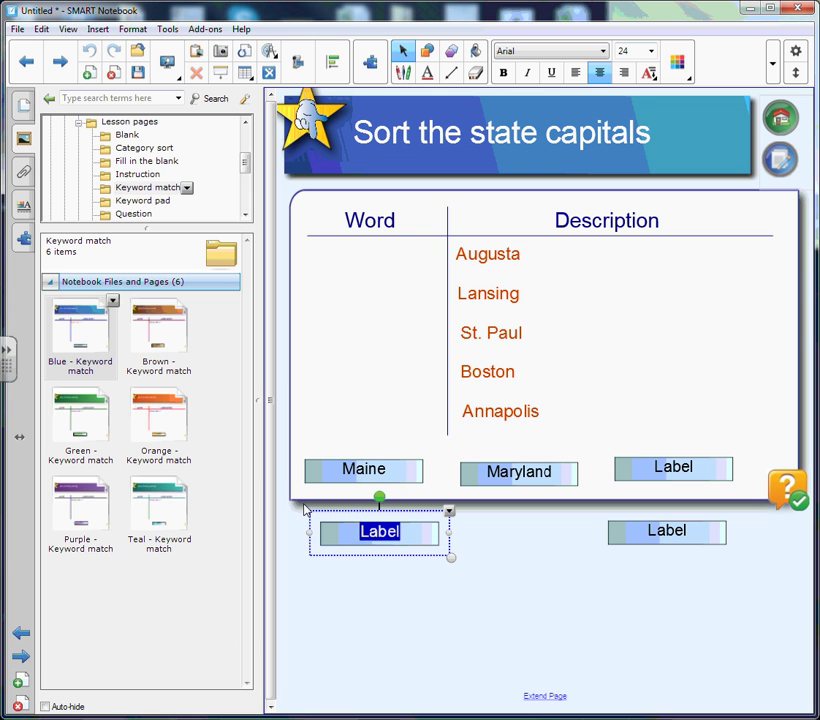
{"action": "type", "text": "Massachusetts"}
{"action": "left_click", "coordinate": [675, 533]}
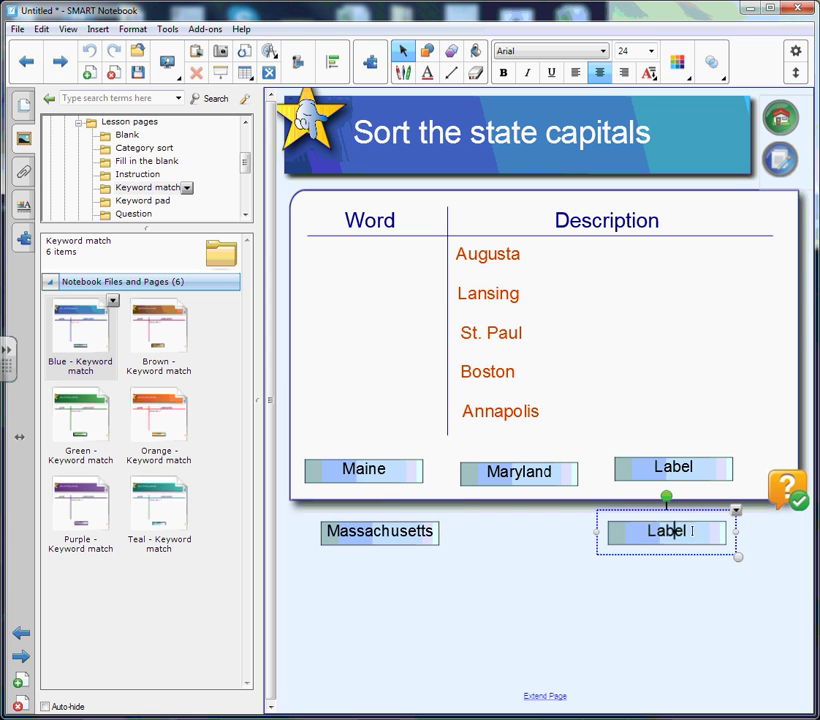
{"action": "left_click_drag", "start_coordinate": [617, 530], "coordinate": [598, 502]}
{"action": "type", "text": "M"}
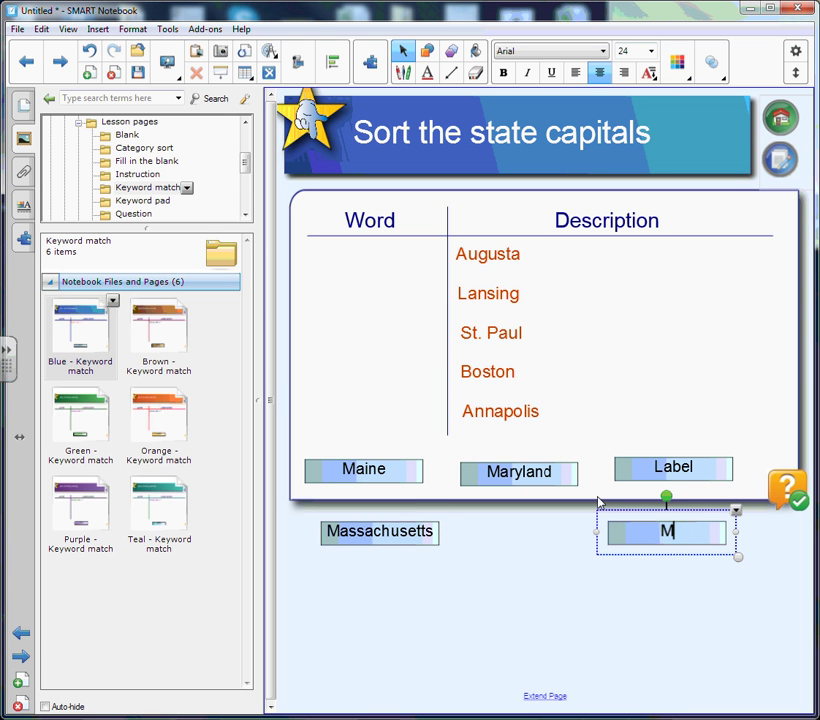
{"action": "type", "text": "ichigan"}
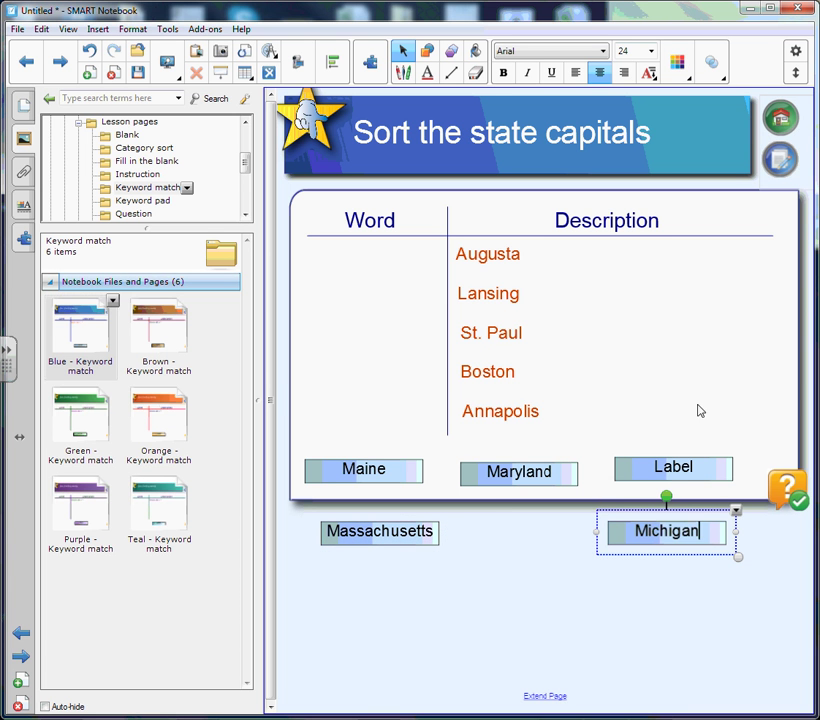
{"action": "left_click", "coordinate": [697, 467]}
{"action": "left_click_drag", "start_coordinate": [697, 467], "coordinate": [626, 473]}
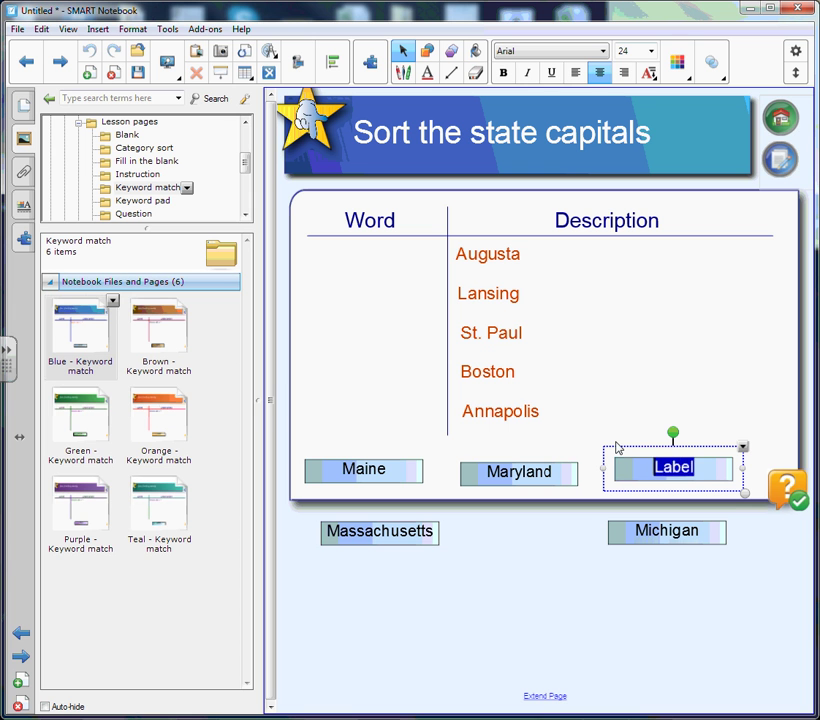
{"action": "type", "text": "Minnesota"}
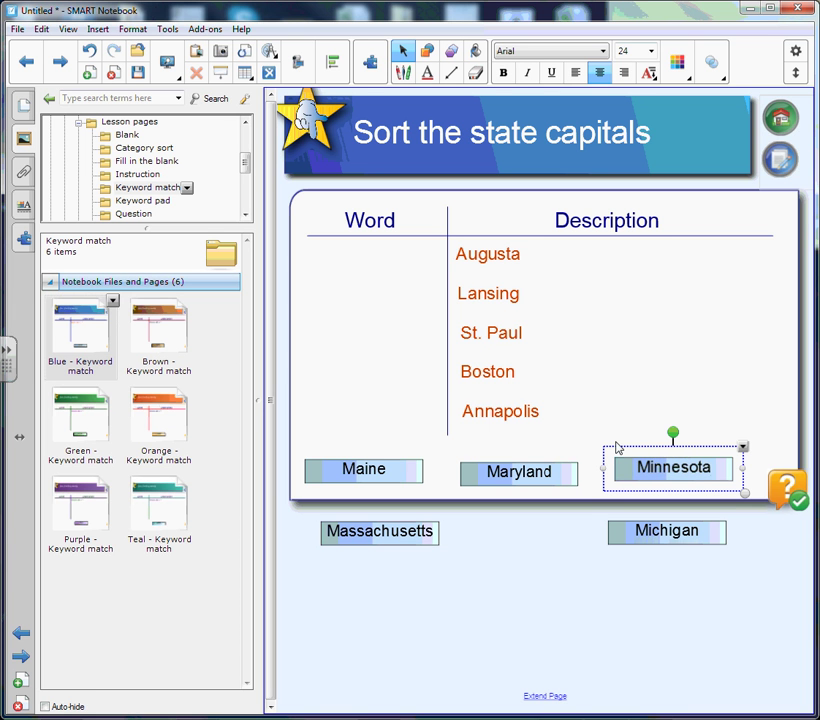
{"action": "left_click", "coordinate": [615, 519]}
Arrange the five state tiles in two rows beneath the table, then select them all.
{"action": "mouse_move", "coordinate": [666, 476]}
{"action": "left_mouse_down"}
{"action": "mouse_move", "coordinate": [668, 487]}
{"action": "mouse_move", "coordinate": [678, 480]}
{"action": "left_mouse_up"}
{"action": "left_click_drag", "start_coordinate": [425, 528], "coordinate": [468, 513]}
{"action": "left_click_drag", "start_coordinate": [538, 487], "coordinate": [595, 538]}
{"action": "left_click_drag", "start_coordinate": [645, 537], "coordinate": [519, 481]}
{"action": "left_click_drag", "start_coordinate": [593, 520], "coordinate": [651, 524]}
{"action": "left_click_drag", "start_coordinate": [668, 480], "coordinate": [549, 523]}
{"action": "left_click_drag", "start_coordinate": [643, 521], "coordinate": [723, 472]}
{"action": "left_click_drag", "start_coordinate": [588, 518], "coordinate": [568, 539]}
{"action": "left_click_drag", "start_coordinate": [652, 511], "coordinate": [688, 469]}
{"action": "left_click_drag", "start_coordinate": [545, 480], "coordinate": [527, 470]}
{"action": "left_click_drag", "start_coordinate": [449, 523], "coordinate": [420, 528]}
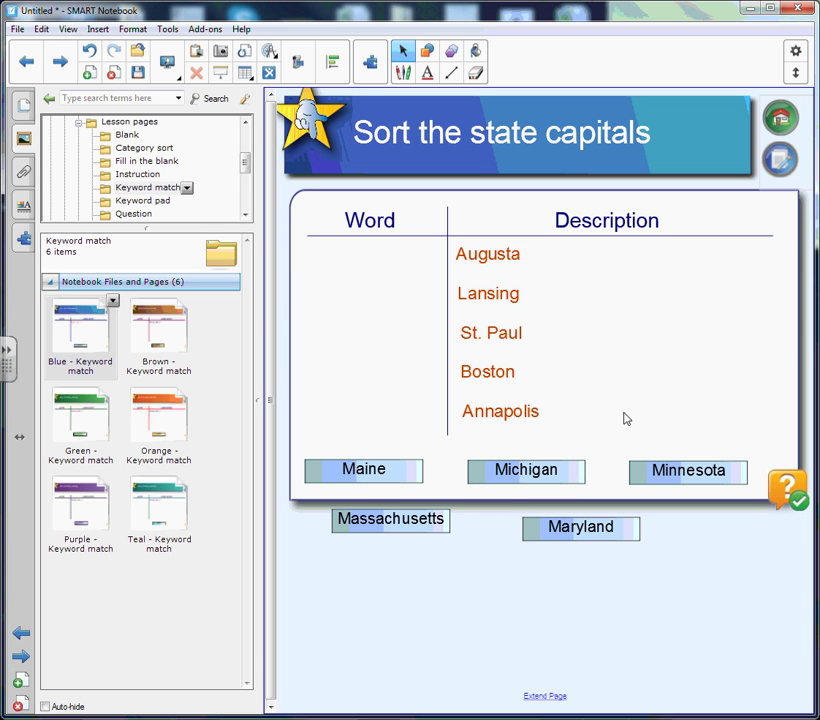
{"action": "left_click_drag", "start_coordinate": [305, 450], "coordinate": [698, 590]}
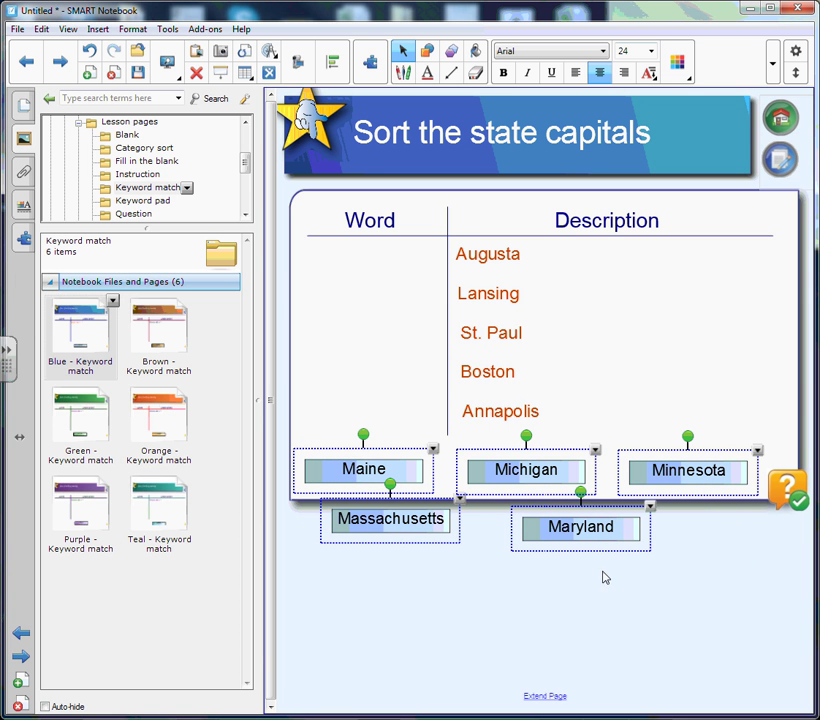
Clone the five state tiles and move the copies below the originals.
{"action": "left_click", "coordinate": [433, 451]}
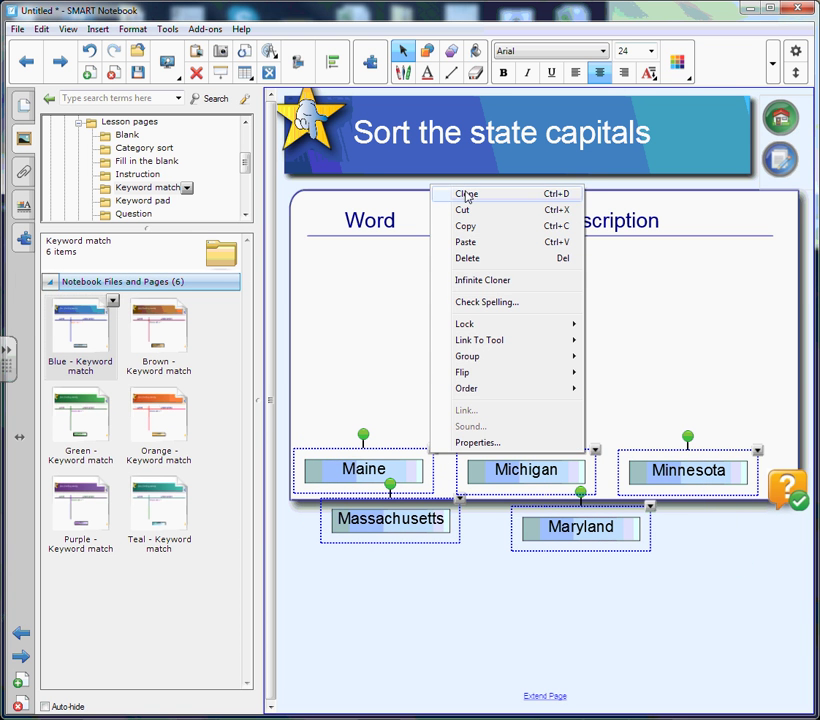
{"action": "left_click", "coordinate": [459, 194]}
{"action": "mouse_move", "coordinate": [553, 500]}
{"action": "left_mouse_down"}
{"action": "mouse_move", "coordinate": [514, 608]}
{"action": "mouse_move", "coordinate": [531, 647]}
{"action": "mouse_move", "coordinate": [565, 672]}
{"action": "left_mouse_up"}
{"action": "left_click", "coordinate": [670, 562]}
Place Maine, Massachusetts, Michigan, Minnesota and Maryland copies in the Word column; move the orange icon left.
{"action": "left_click_drag", "start_coordinate": [413, 597], "coordinate": [406, 247]}
{"action": "left_click_drag", "start_coordinate": [415, 627], "coordinate": [378, 367]}
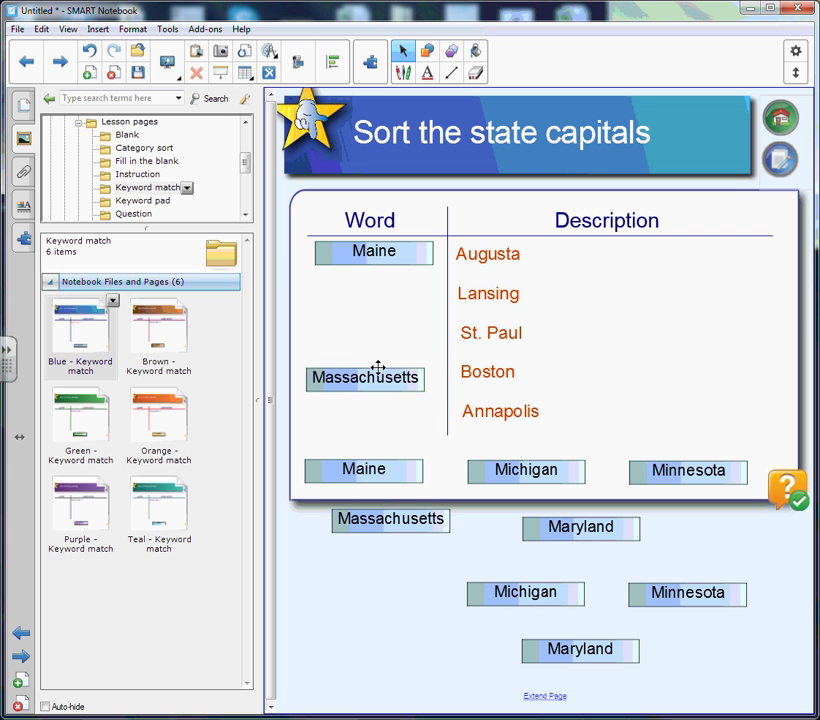
{"action": "left_click_drag", "start_coordinate": [522, 592], "coordinate": [367, 292]}
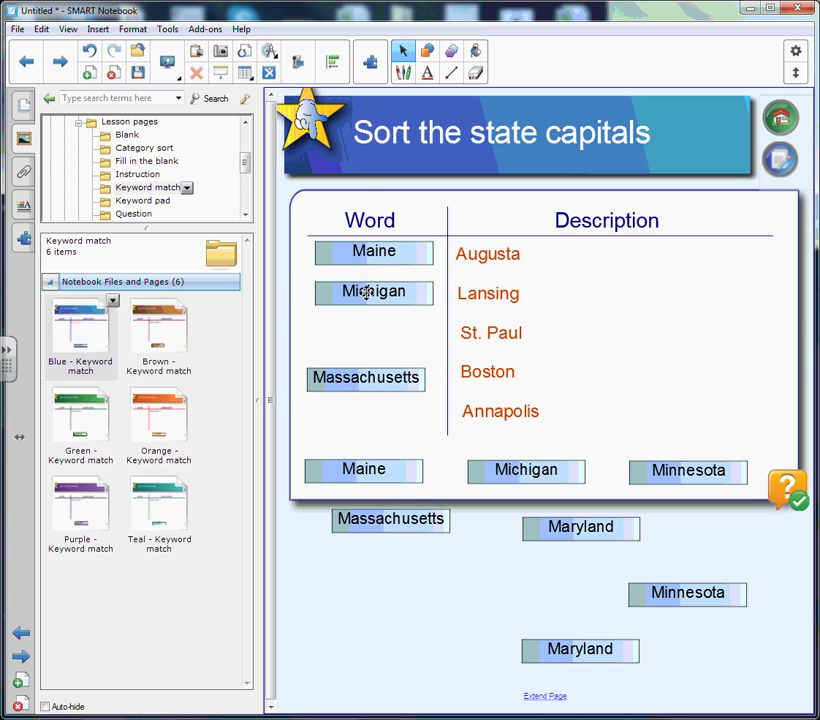
{"action": "left_click_drag", "start_coordinate": [673, 578], "coordinate": [361, 333]}
{"action": "left_click_drag", "start_coordinate": [575, 651], "coordinate": [394, 374]}
{"action": "left_click_drag", "start_coordinate": [775, 478], "coordinate": [285, 488]}
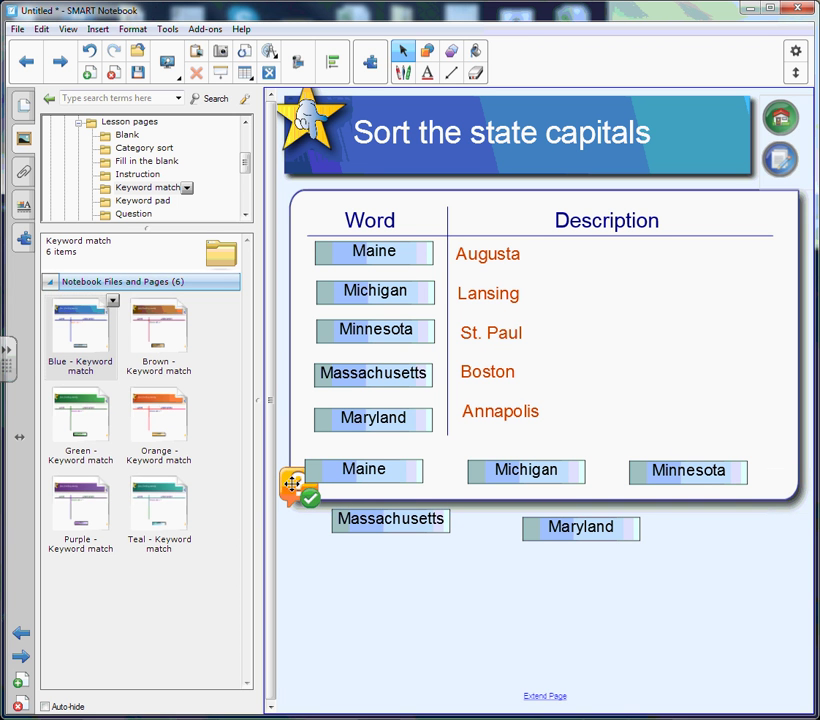
{"action": "left_click", "coordinate": [293, 490]}
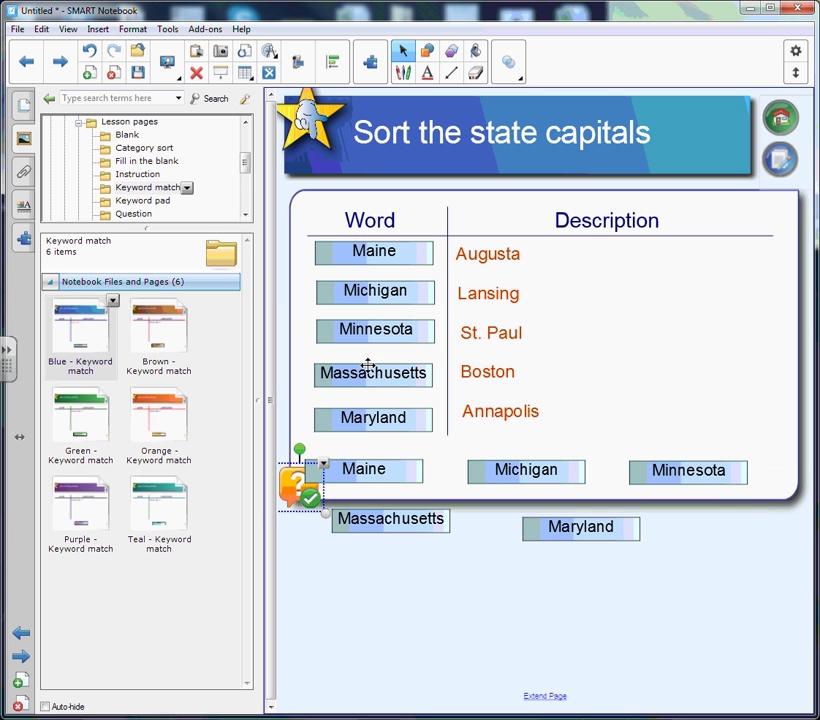
Group the five Word-column state tiles with the orange answer icon.
{"action": "left_click", "coordinate": [362, 417], "text": "ctrl"}
{"action": "left_click", "coordinate": [375, 372], "text": "ctrl"}
{"action": "left_click", "coordinate": [373, 331], "text": "ctrl"}
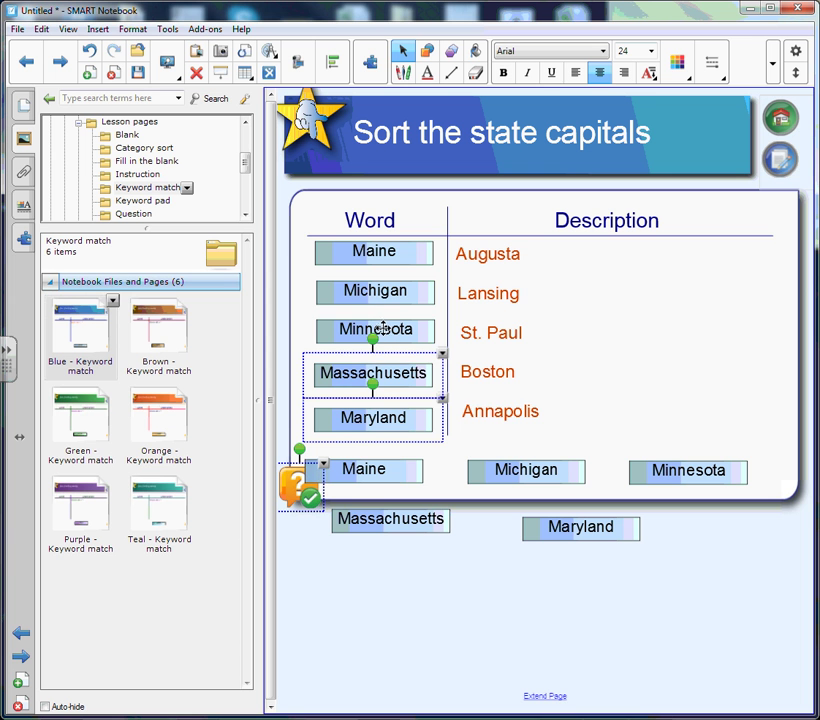
{"action": "left_click", "coordinate": [410, 292], "text": "ctrl"}
{"action": "left_click", "coordinate": [436, 252], "text": "ctrl"}
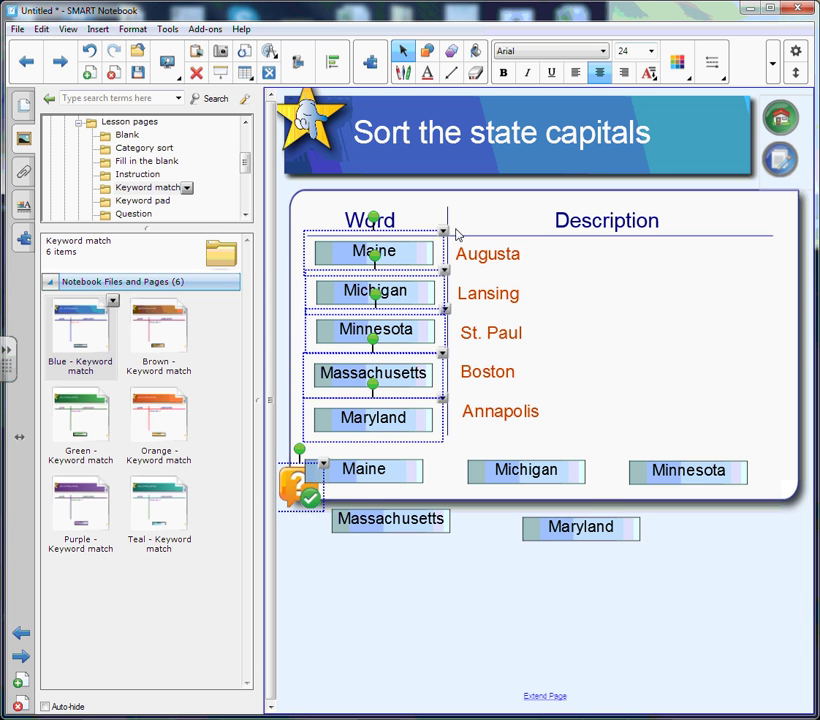
{"action": "left_click", "coordinate": [441, 234]}
{"action": "mouse_move", "coordinate": [491, 430]}
{"action": "left_click", "coordinate": [325, 549]}
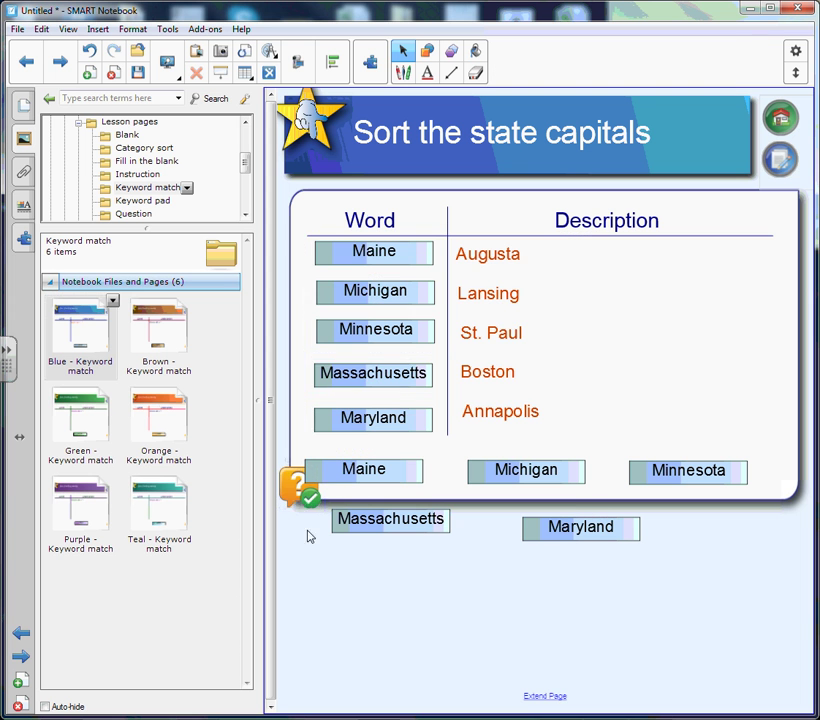
Group the five answer labels with the check button and move the group to the right edge.
{"action": "left_click_drag", "start_coordinate": [298, 492], "coordinate": [277, 488]}
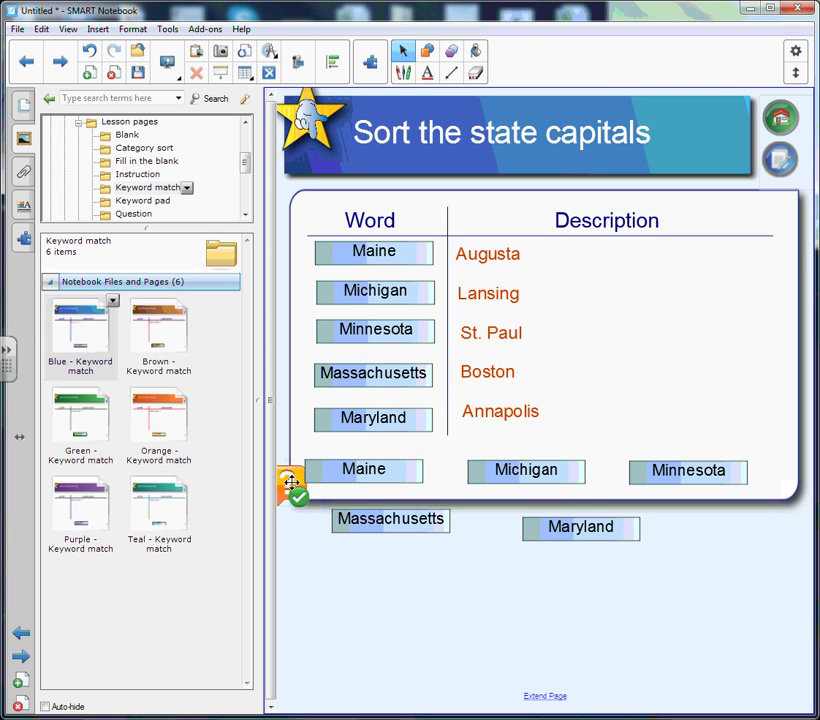
{"action": "left_click", "coordinate": [287, 472]}
{"action": "left_click", "coordinate": [343, 420], "text": "ctrl"}
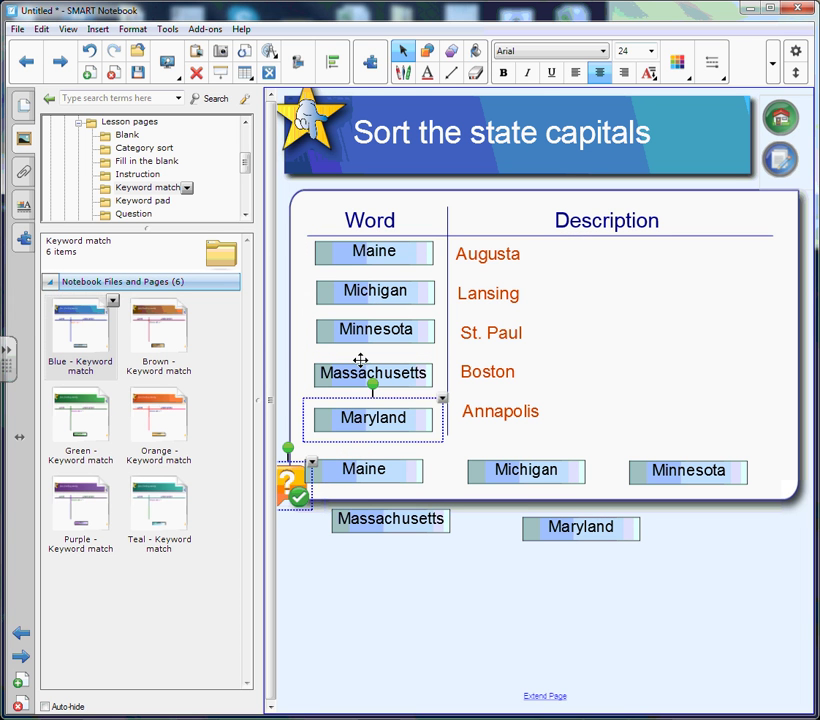
{"action": "left_click", "coordinate": [361, 366], "text": "ctrl"}
{"action": "left_click", "coordinate": [353, 330], "text": "ctrl"}
{"action": "left_click", "coordinate": [375, 290], "text": "ctrl"}
{"action": "left_click", "coordinate": [362, 257], "text": "ctrl"}
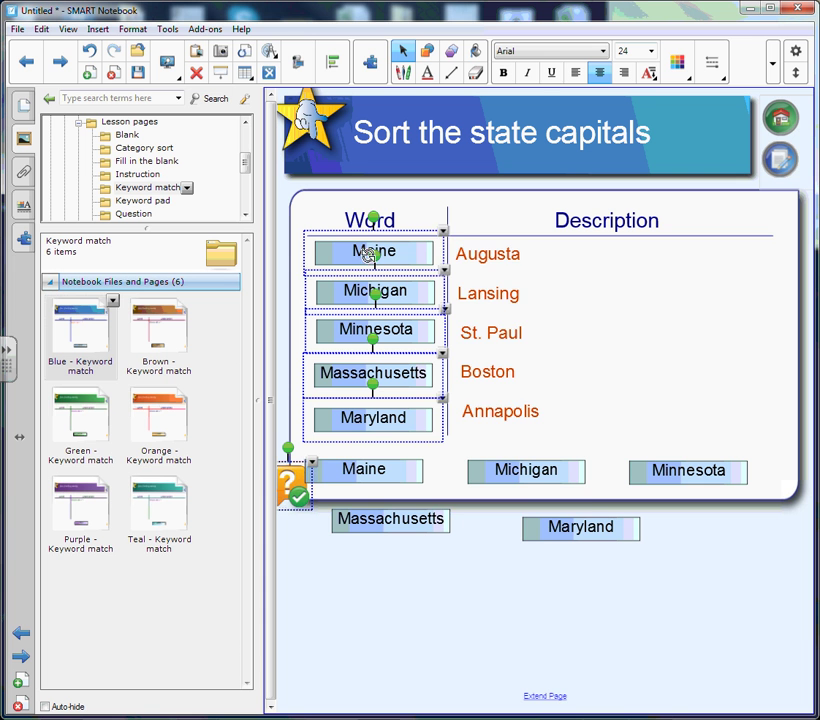
{"action": "left_click", "coordinate": [443, 232]}
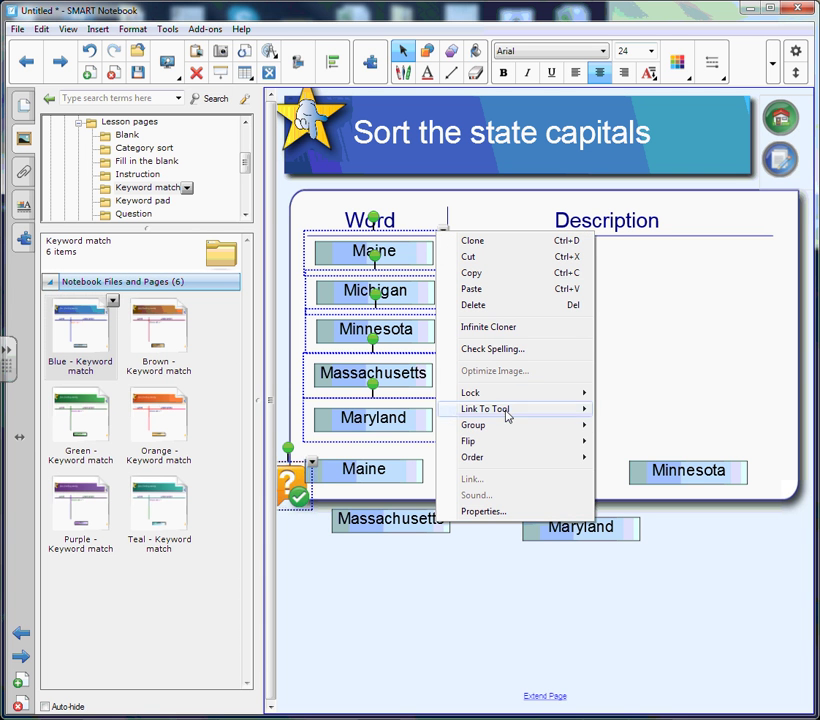
{"action": "mouse_move", "coordinate": [503, 430]}
{"action": "left_click", "coordinate": [353, 426]}
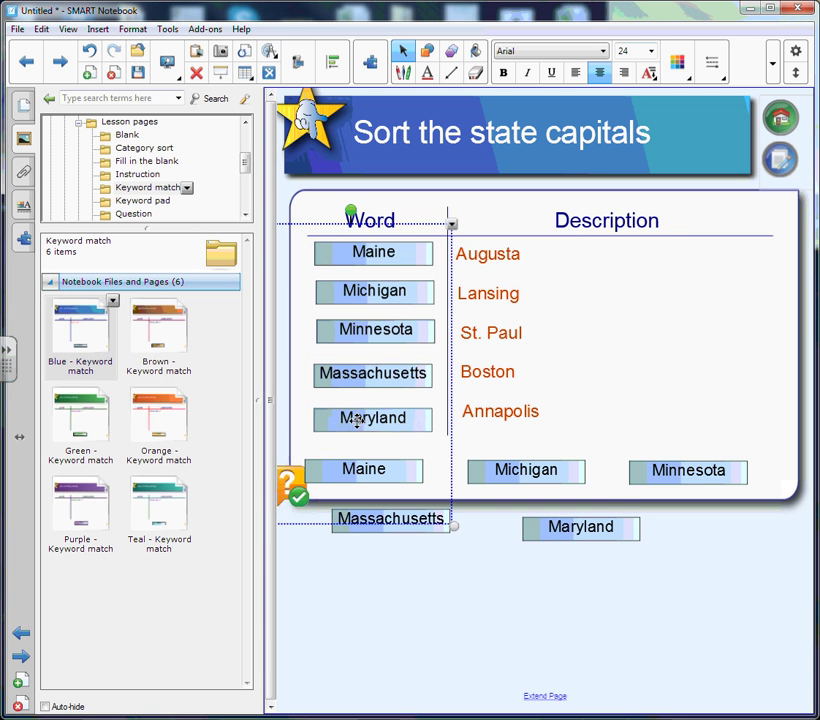
{"action": "left_click_drag", "start_coordinate": [287, 487], "coordinate": [782, 490]}
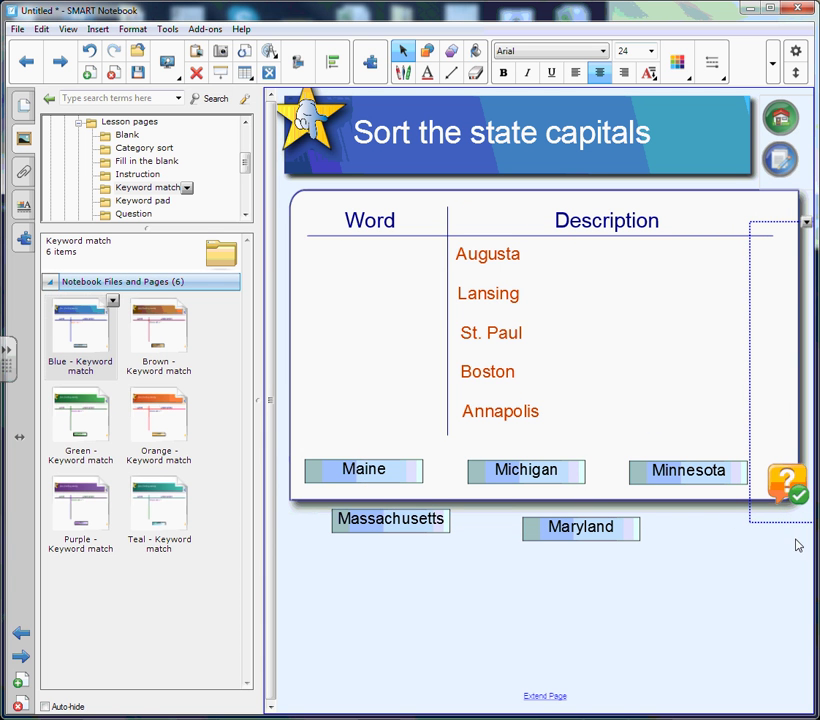
Set the answer-key group to Lock > Allow Move and test revealing and hiding it.
{"action": "left_click", "coordinate": [804, 224]}
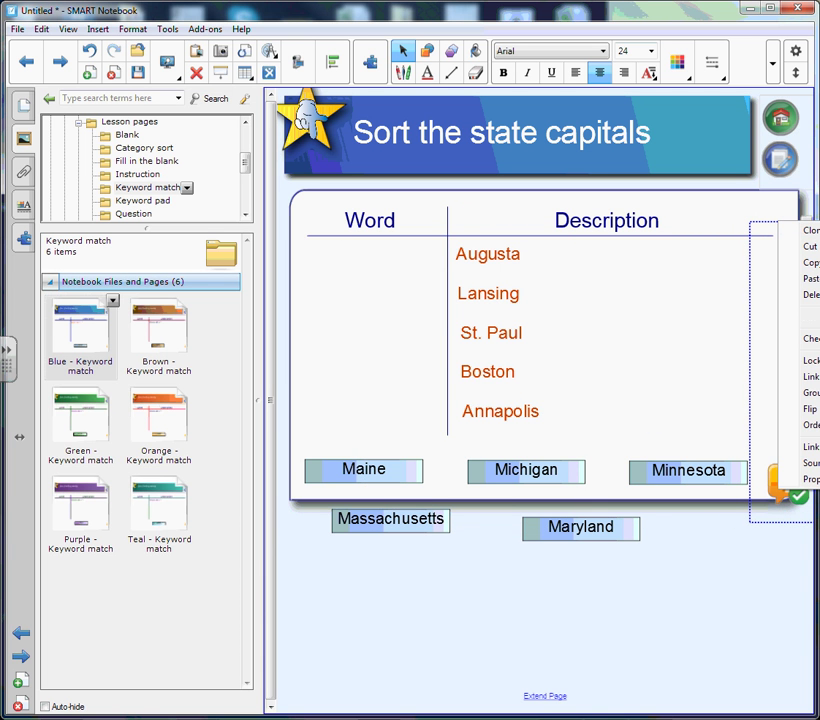
{"action": "mouse_move", "coordinate": [808, 360]}
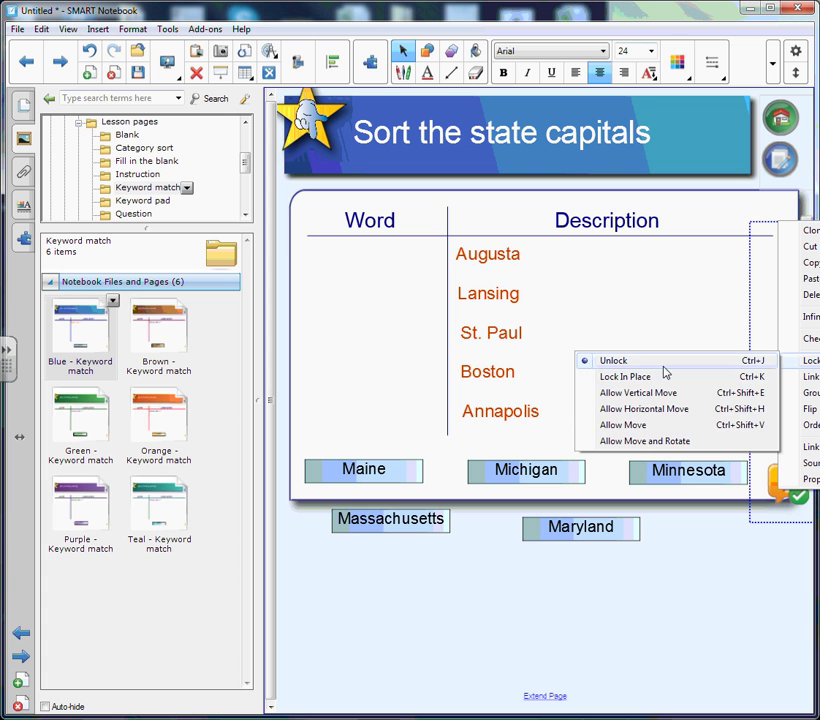
{"action": "left_click", "coordinate": [639, 428]}
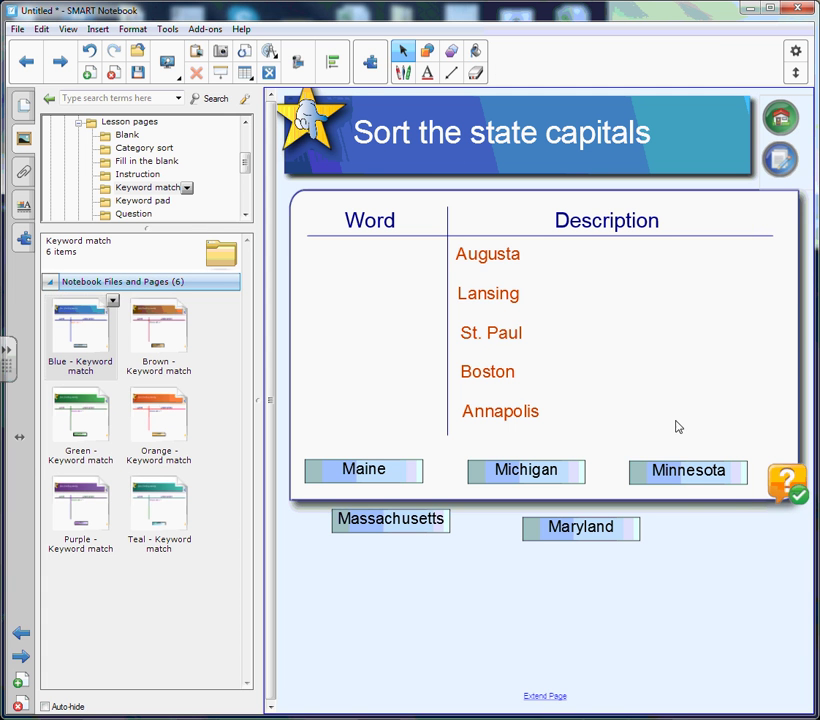
{"action": "left_click", "coordinate": [716, 490]}
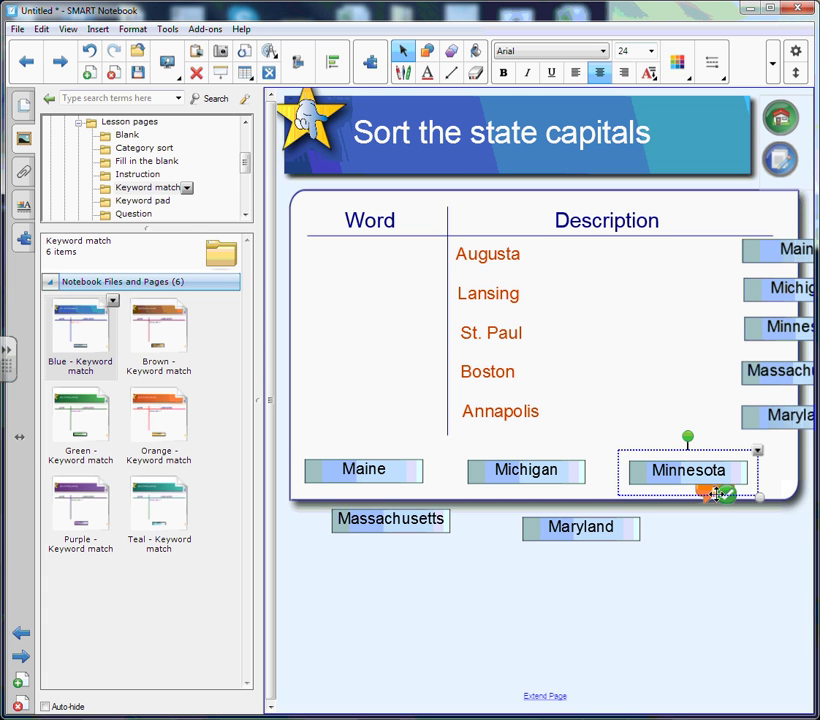
{"action": "left_click", "coordinate": [708, 496]}
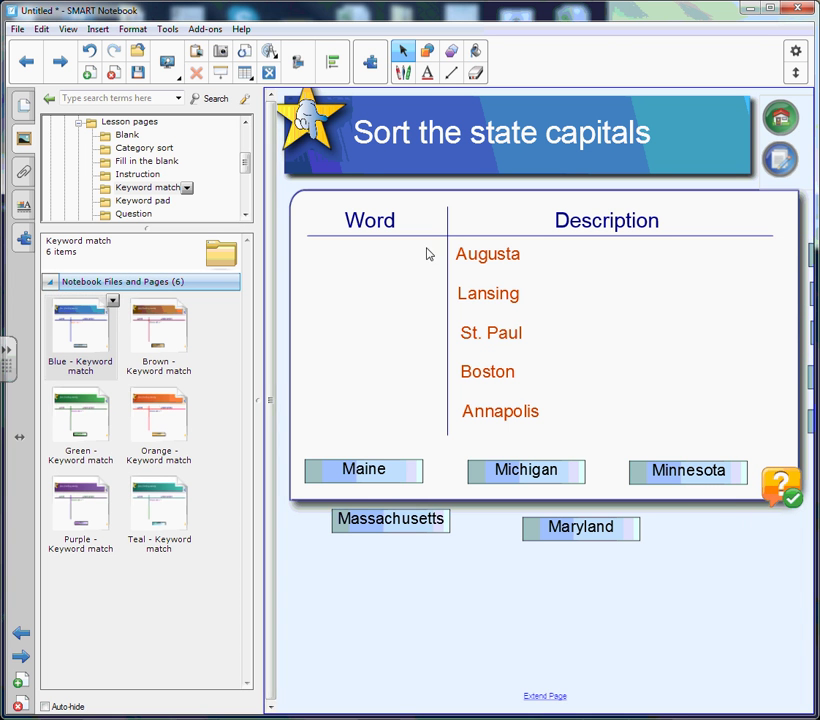
Lock the table headings and capital names in place.
{"action": "left_click_drag", "start_coordinate": [285, 197], "coordinate": [791, 595]}
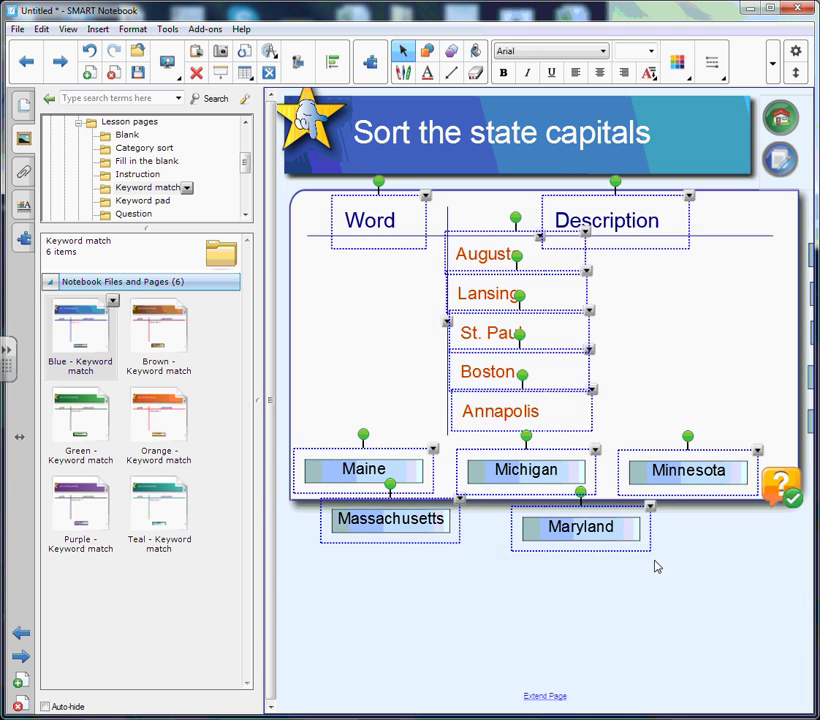
{"action": "left_click", "coordinate": [651, 508]}
{"action": "left_click", "coordinate": [307, 207]}
{"action": "left_click_drag", "start_coordinate": [287, 190], "coordinate": [791, 436]}
{"action": "left_click", "coordinate": [690, 198]}
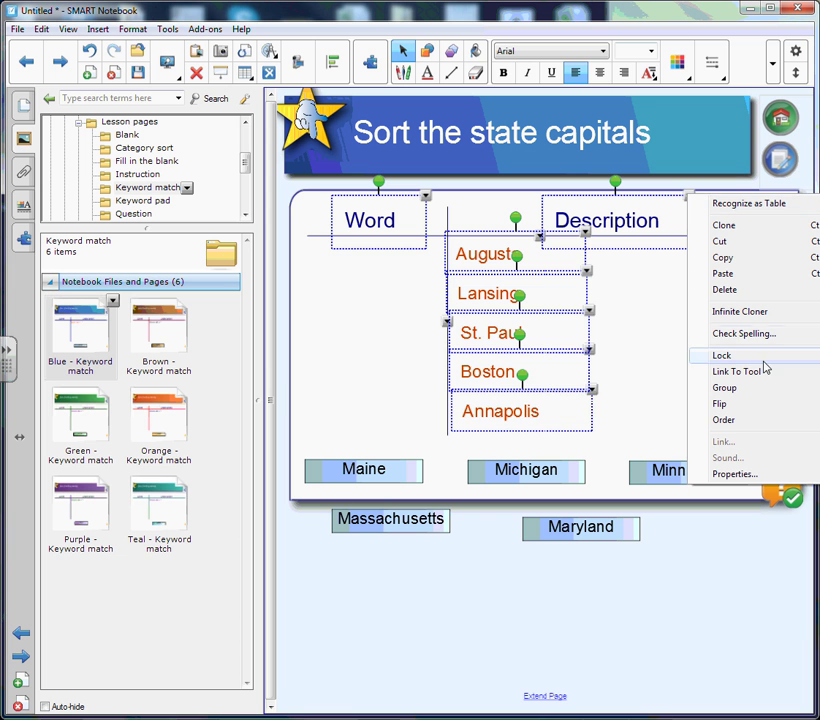
{"action": "mouse_move", "coordinate": [756, 358]}
{"action": "left_click", "coordinate": [560, 372]}
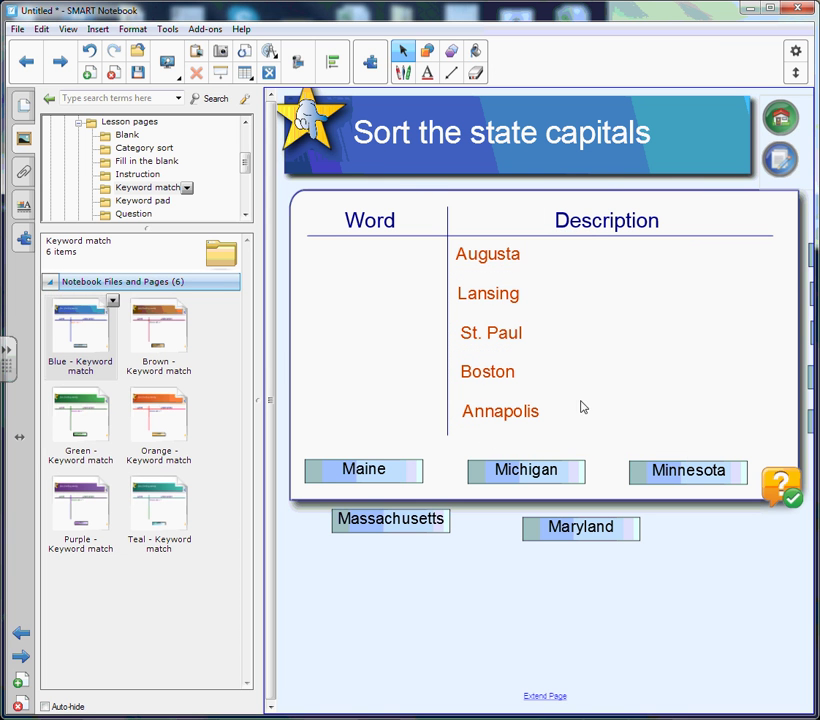
Confirm St. Paul, Annapolis, Augusta and the Description heading are locked.
{"action": "left_click_drag", "start_coordinate": [483, 257], "coordinate": [575, 268]}
{"action": "left_click", "coordinate": [490, 333]}
{"action": "left_click", "coordinate": [507, 410]}
{"action": "left_click", "coordinate": [488, 254]}
{"action": "left_click", "coordinate": [605, 219]}
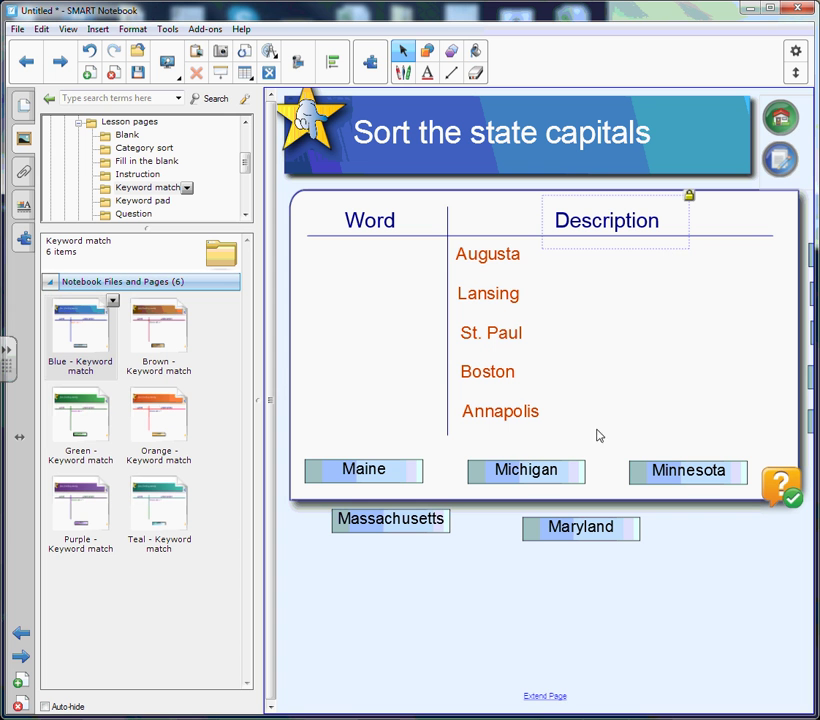
{"action": "right_click", "coordinate": [483, 250]}
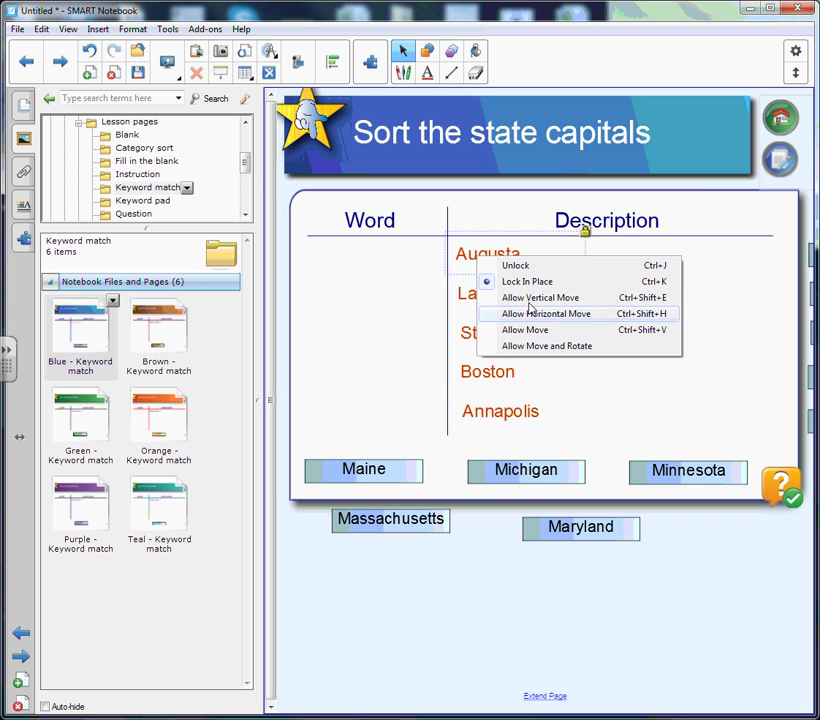
Set the five state labels to Lock > Allow Move.
{"action": "left_click_drag", "start_coordinate": [295, 432], "coordinate": [730, 569]}
{"action": "right_click", "coordinate": [648, 507]}
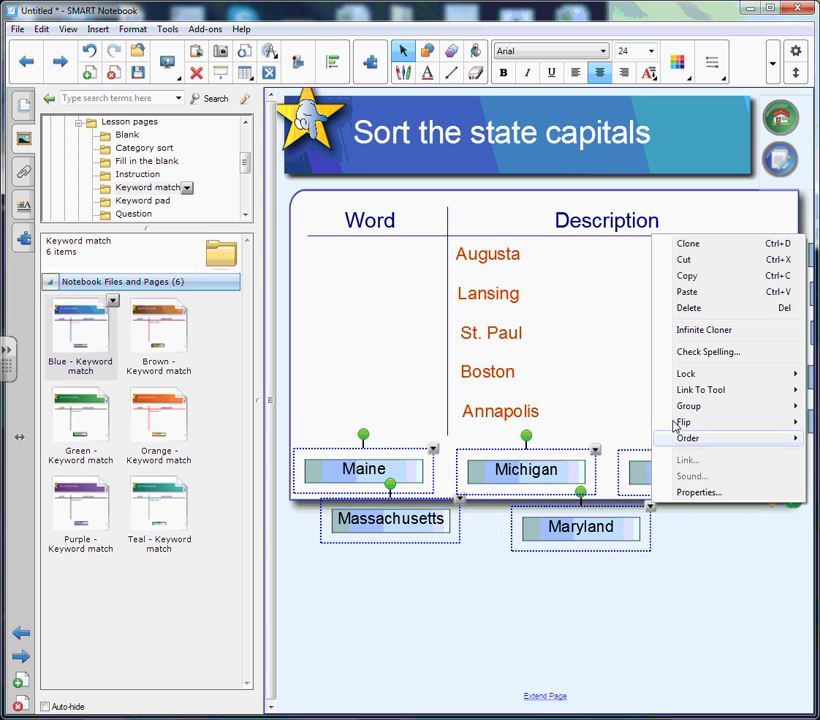
{"action": "mouse_move", "coordinate": [688, 378]}
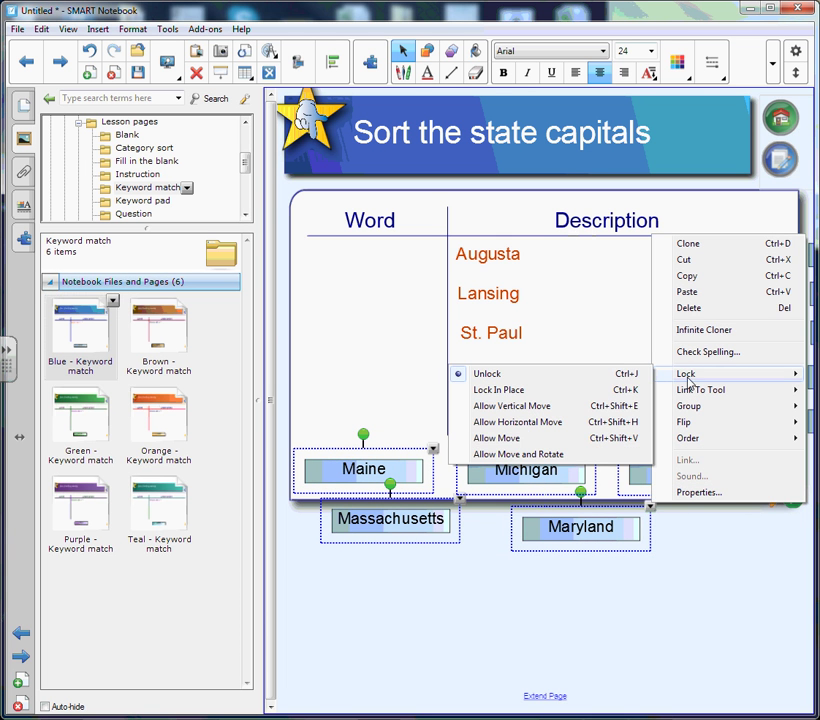
{"action": "left_click", "coordinate": [520, 439]}
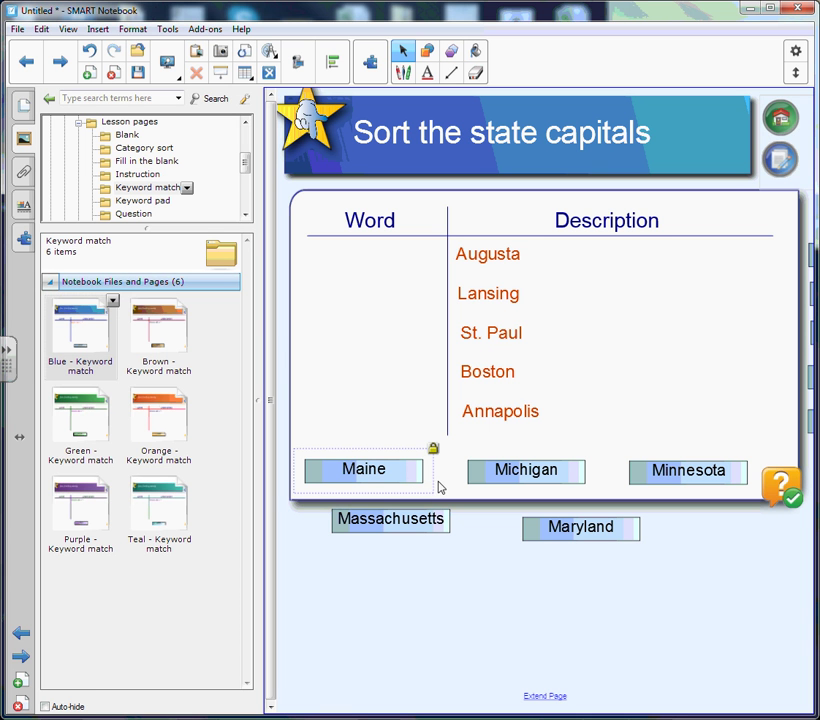
{"action": "left_click", "coordinate": [445, 572]}
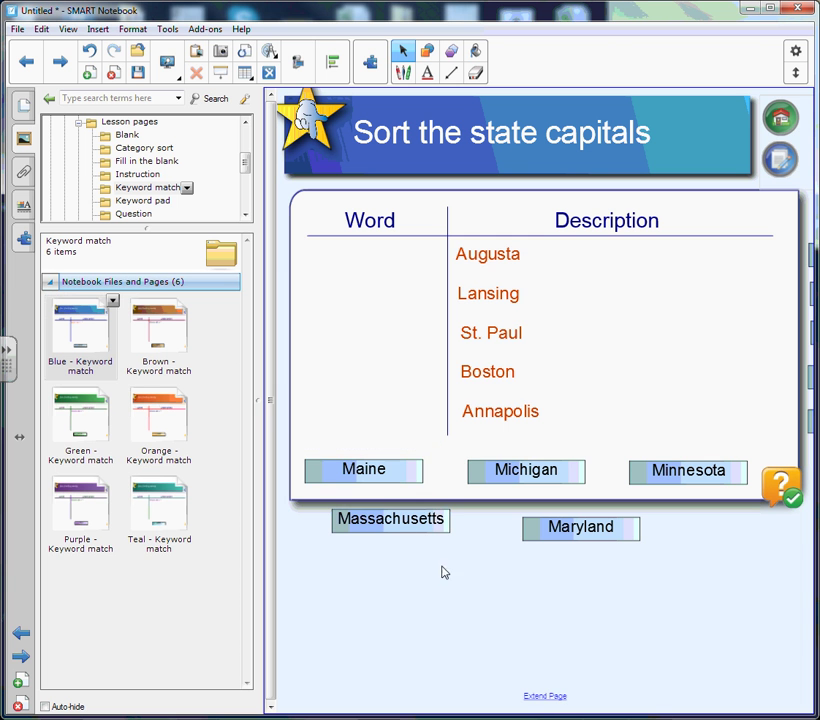
Dismiss the Alignment dialog with OK and drag Massachusetts into the Word column beside Augusta.
{"action": "left_click_drag", "start_coordinate": [398, 528], "coordinate": [419, 530]}
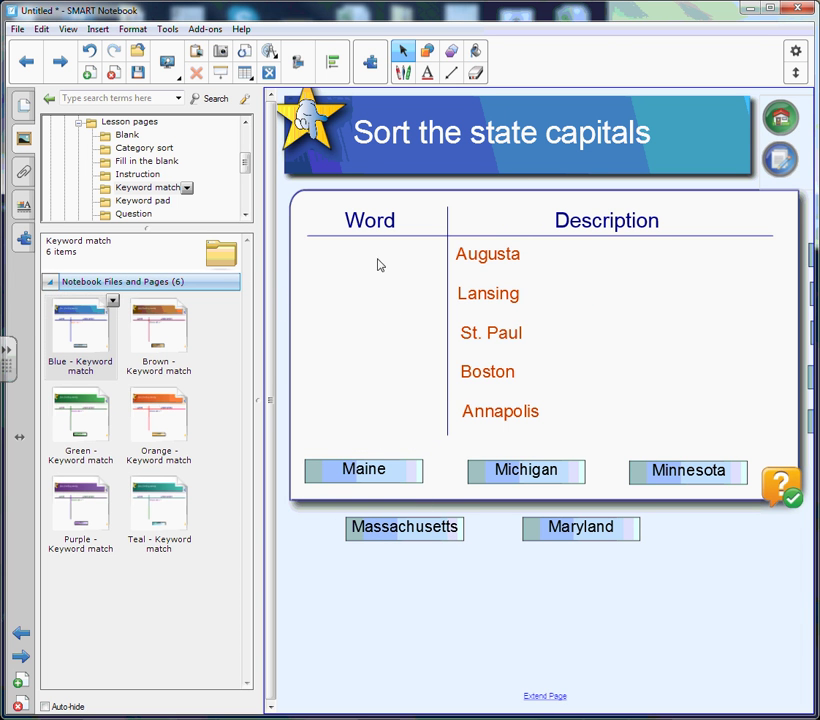
{"action": "left_click", "coordinate": [297, 62]}
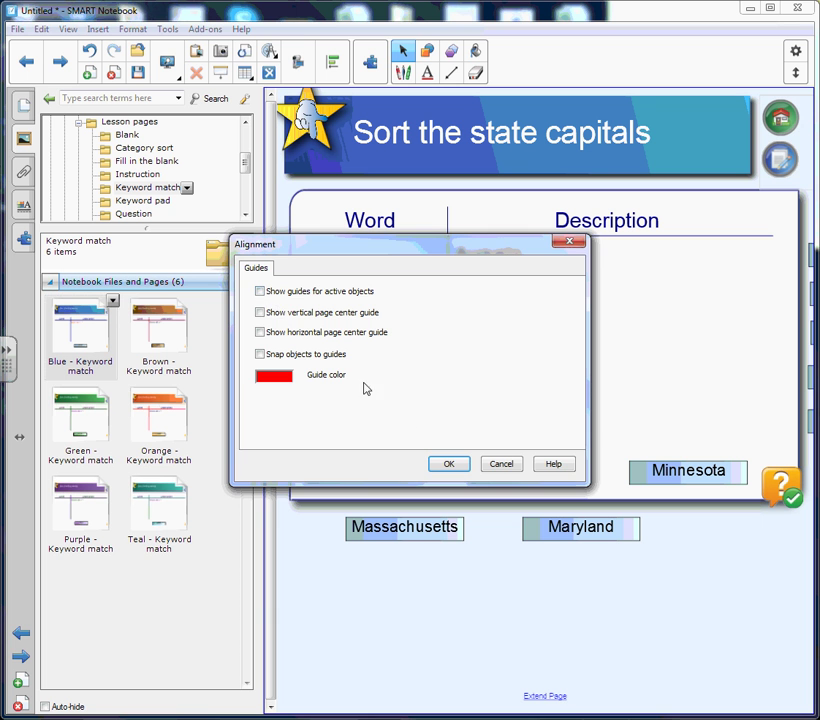
{"action": "left_click", "coordinate": [464, 472]}
{"action": "left_click_drag", "start_coordinate": [426, 532], "coordinate": [378, 257]}
Place Maine, Michigan, Maryland and Minnesota in the Word column, then drag the check button to reveal answers.
{"action": "left_click_drag", "start_coordinate": [386, 301], "coordinate": [384, 297]}
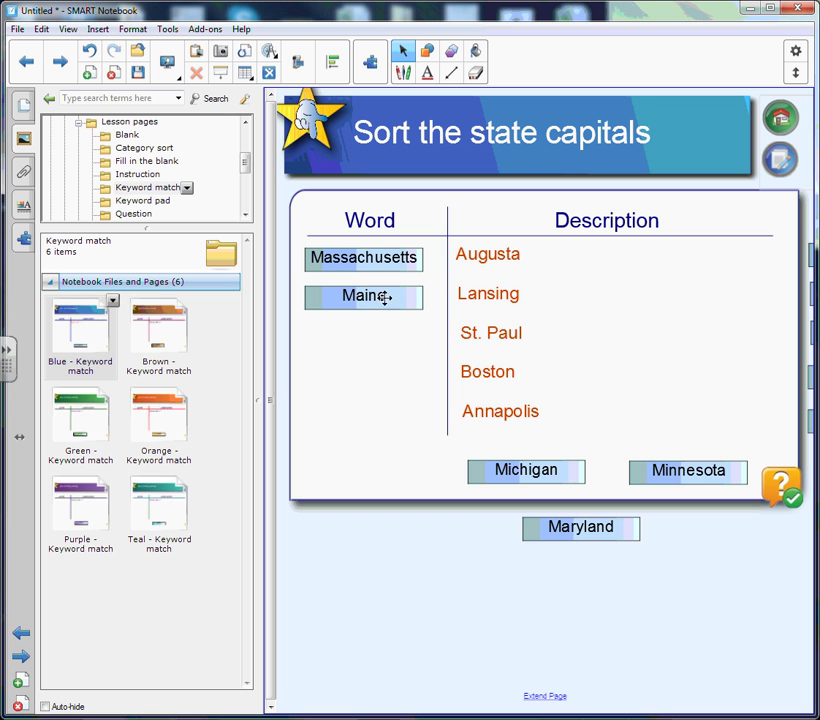
{"action": "left_click_drag", "start_coordinate": [511, 478], "coordinate": [326, 418]}
{"action": "left_click_drag", "start_coordinate": [534, 524], "coordinate": [342, 372]}
{"action": "left_click_drag", "start_coordinate": [653, 465], "coordinate": [333, 334]}
{"action": "left_click_drag", "start_coordinate": [783, 487], "coordinate": [565, 490]}
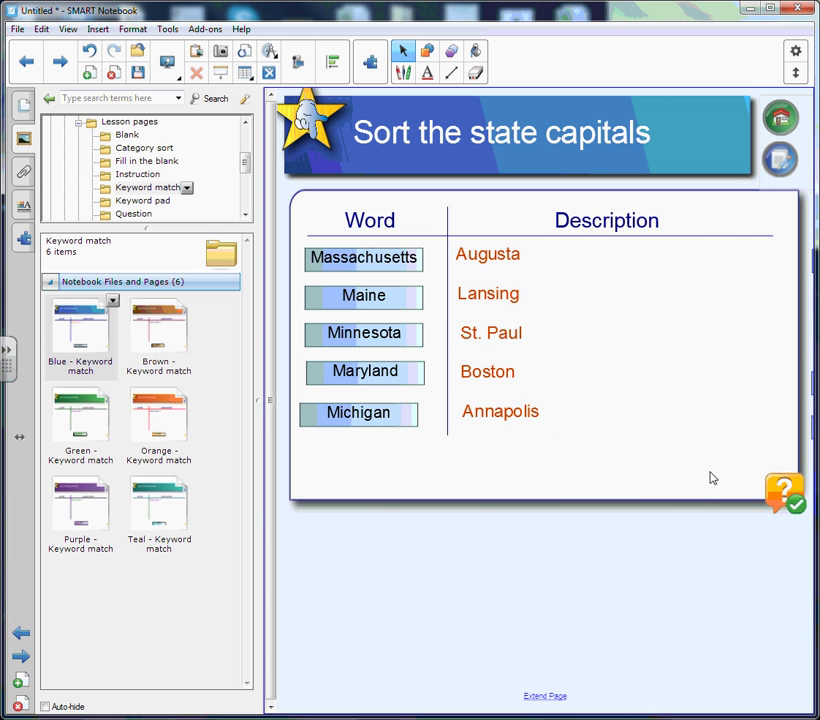
Move Michigan, Maryland, Minnesota, Maine and Massachusetts back below the table.
{"action": "left_click_drag", "start_coordinate": [362, 422], "coordinate": [408, 520]}
{"action": "left_click_drag", "start_coordinate": [368, 373], "coordinate": [571, 514]}
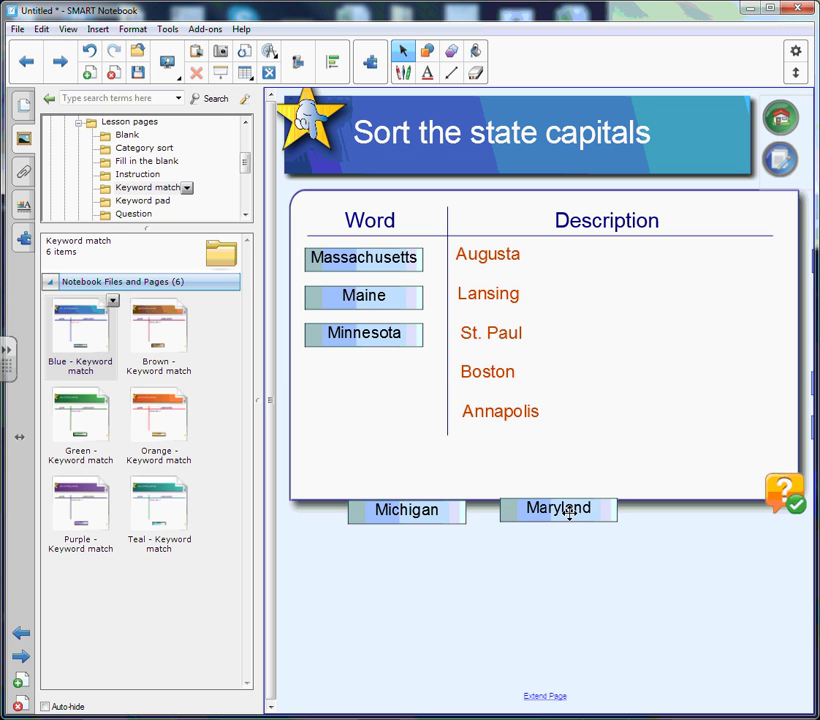
{"action": "left_click_drag", "start_coordinate": [371, 333], "coordinate": [708, 503]}
{"action": "left_click_drag", "start_coordinate": [379, 305], "coordinate": [509, 558]}
{"action": "left_click_drag", "start_coordinate": [370, 258], "coordinate": [657, 550]}
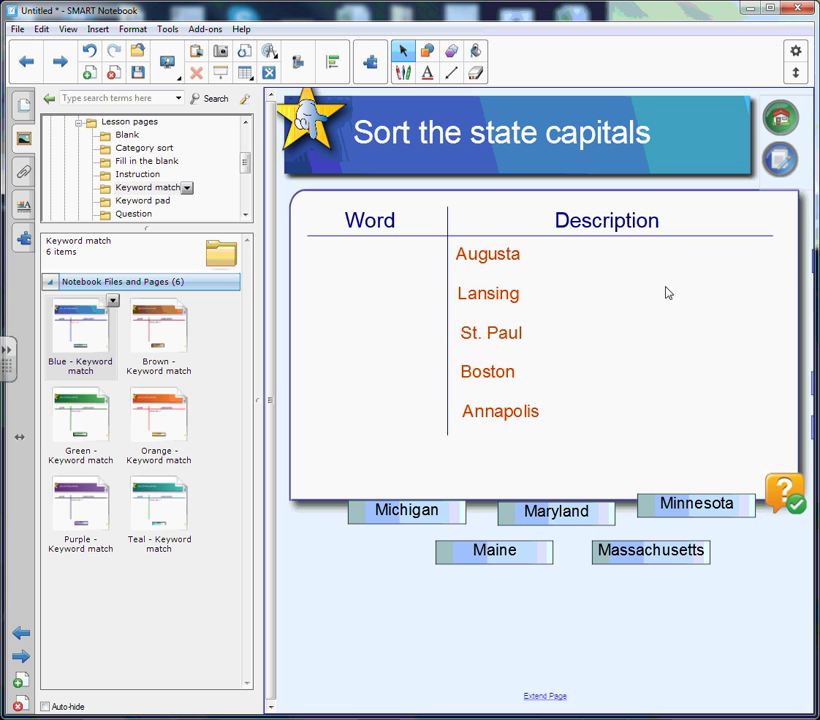